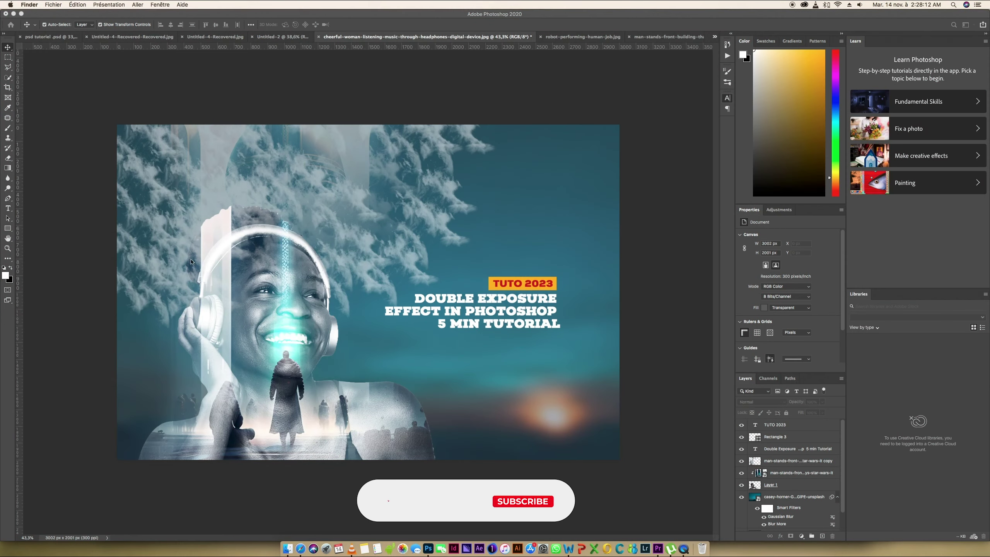
Step: Drag cheerful-woman-listening-music-through-headphones-digital-device.jpg from SAFARI > MY MOST USED MODELS into Photoshop
scroll(360, 312, "down", 1)
scroll(360, 312, "down", 1)
scroll(360, 313, "down", 1)
scroll(359, 313, "down", 1)
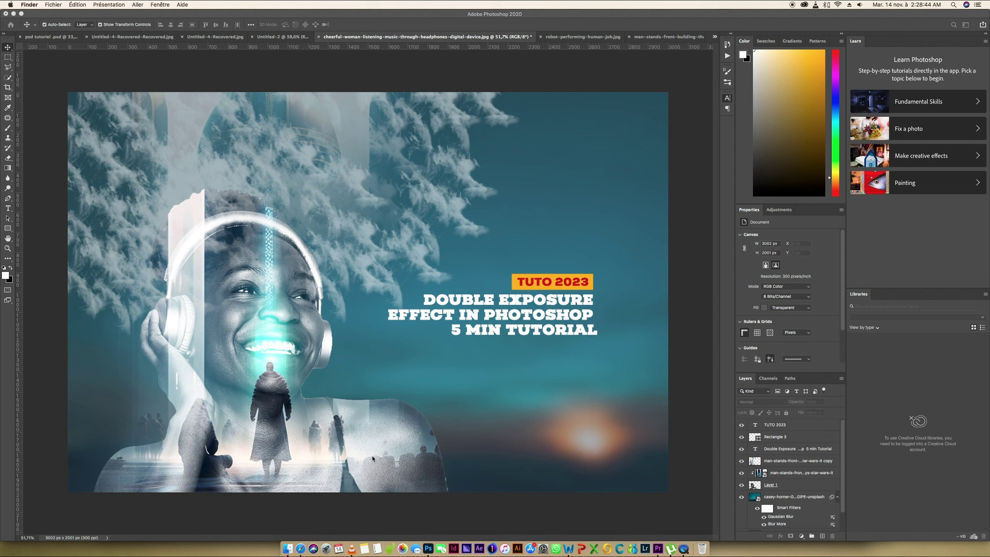
left_click(289, 548)
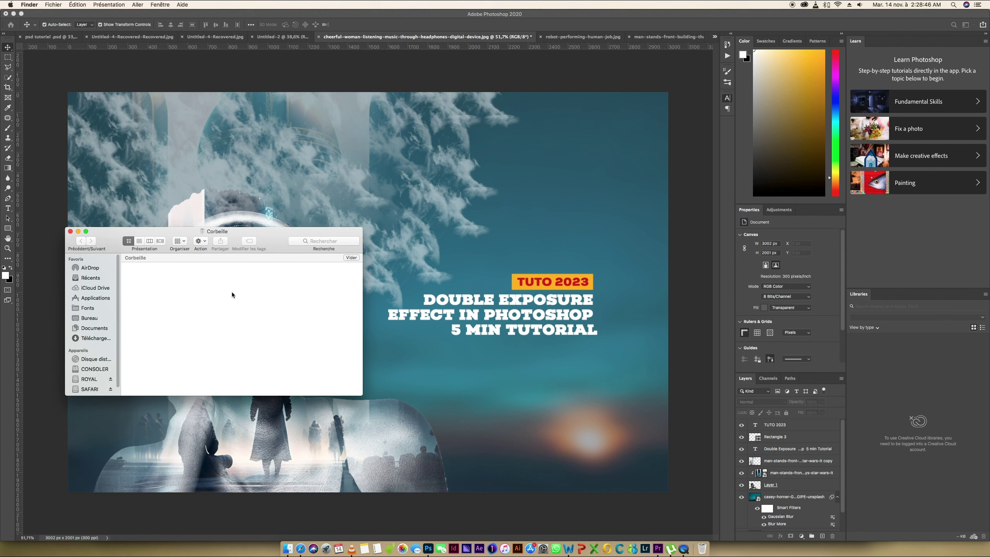
left_click(93, 390)
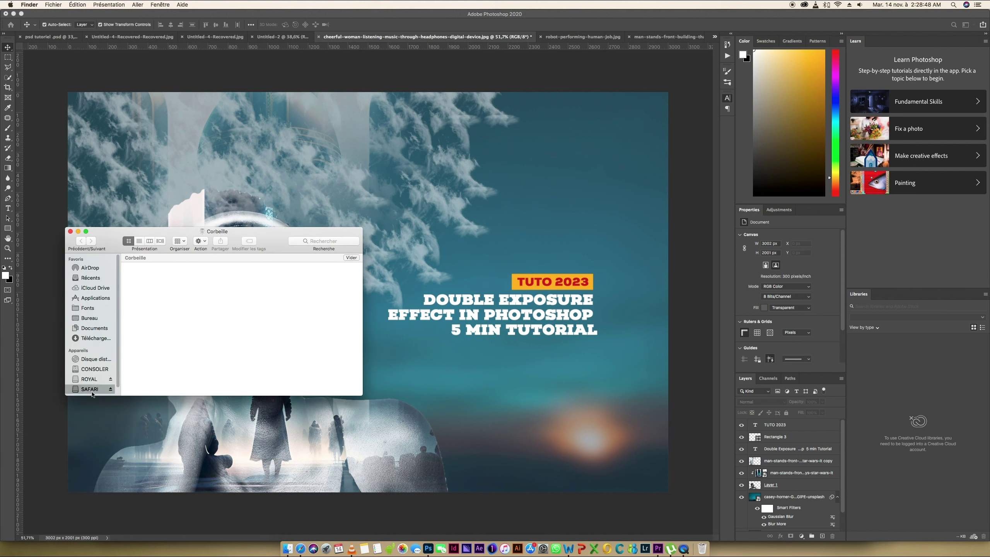
double_click(183, 353)
left_click(161, 358)
left_click_drag(160, 358, 713, 38)
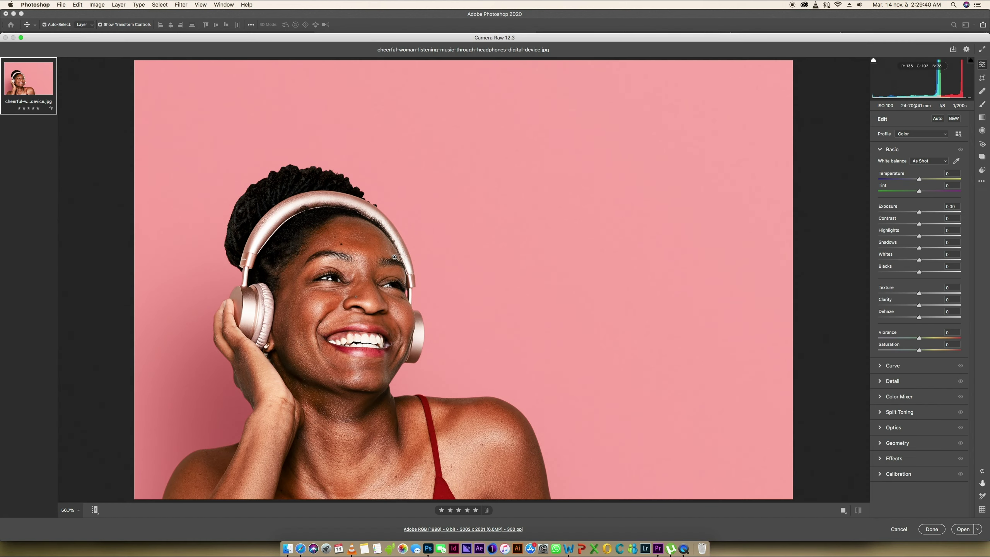
Step: Apply the B&W High Contrast Camera Raw preset, compare the 333 and other presets, then open the photo
left_click(981, 169)
left_click(935, 224)
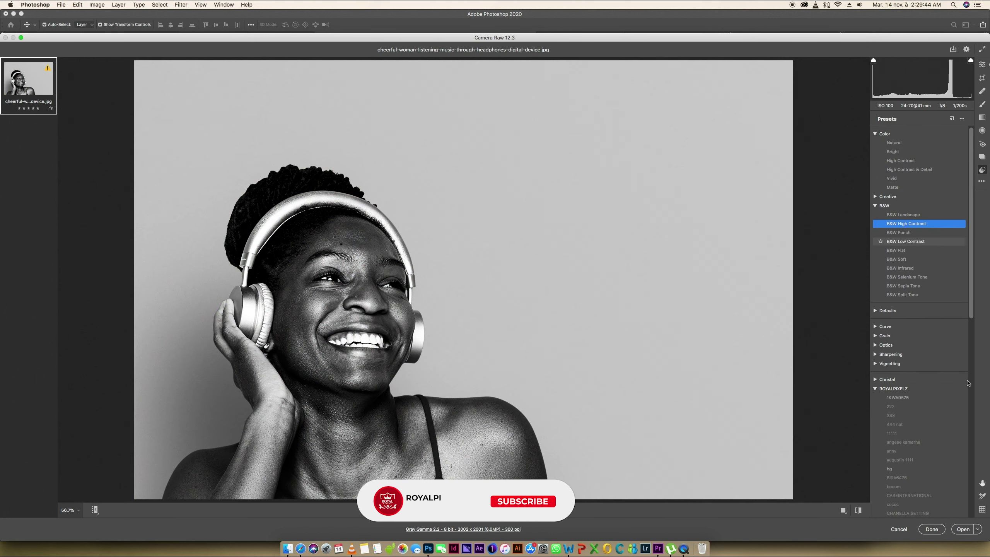
left_click(893, 416)
left_click(907, 444)
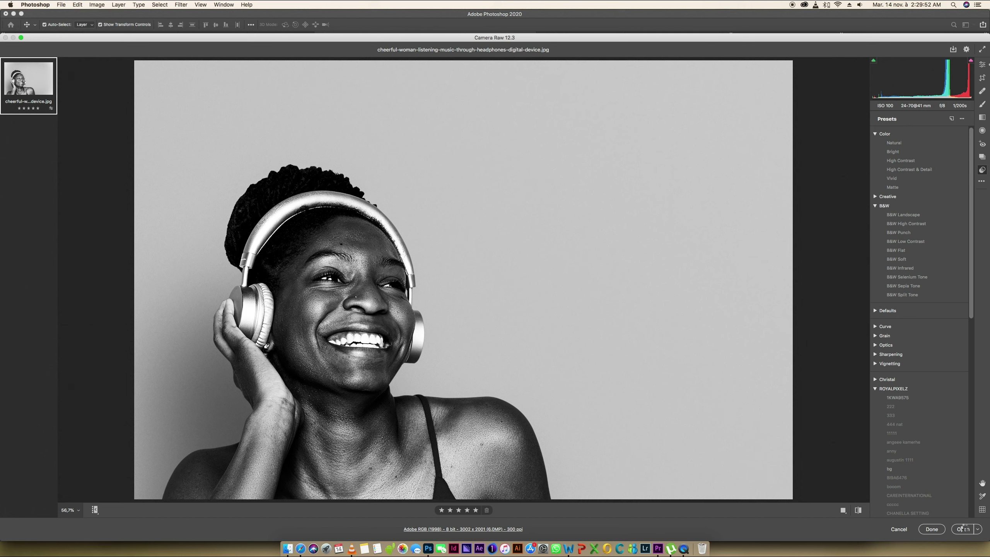
left_click(962, 528)
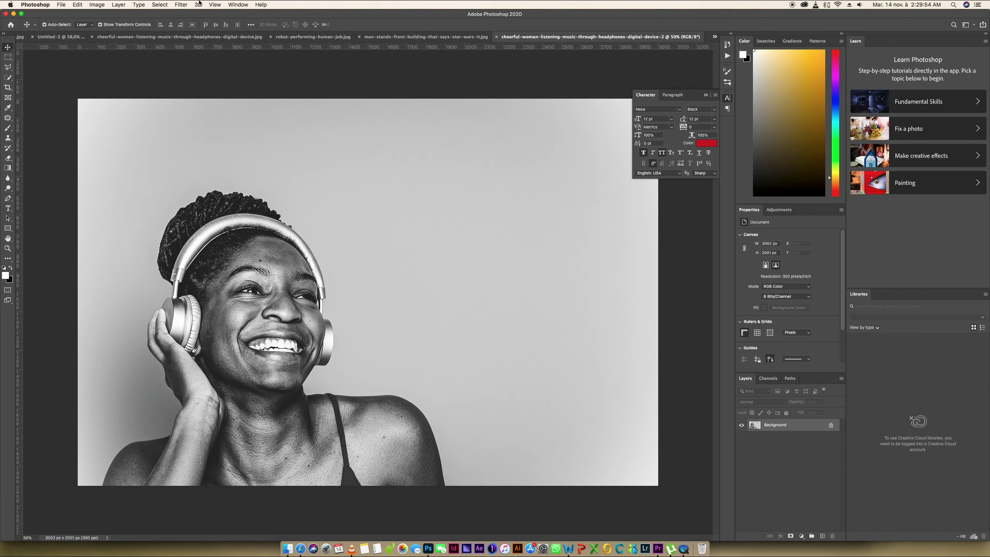
Step: Select the woman with Select > Subject, copy her to a new layer, and hide the Background layer
left_click(158, 3)
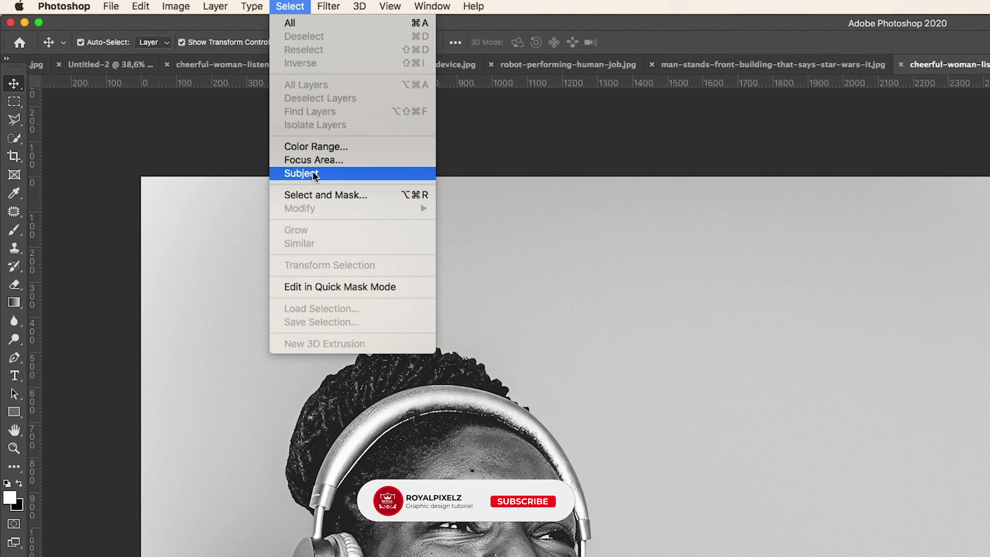
left_click(310, 176)
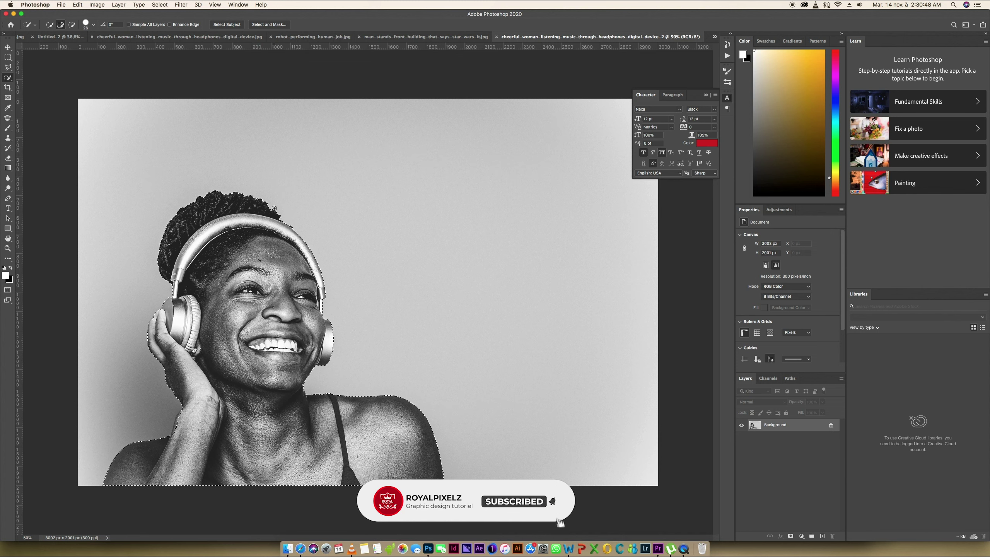
key("ctrl+j")
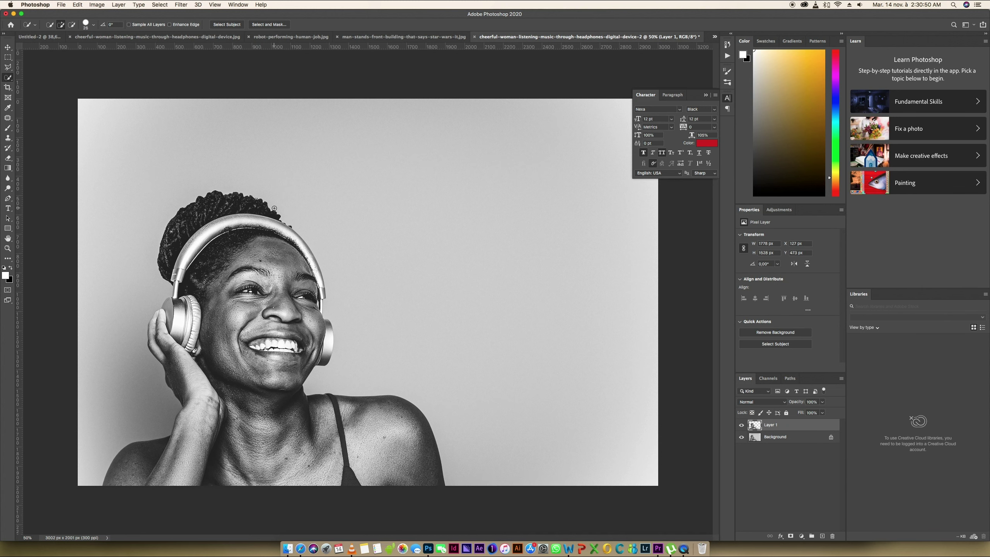
left_click(741, 437)
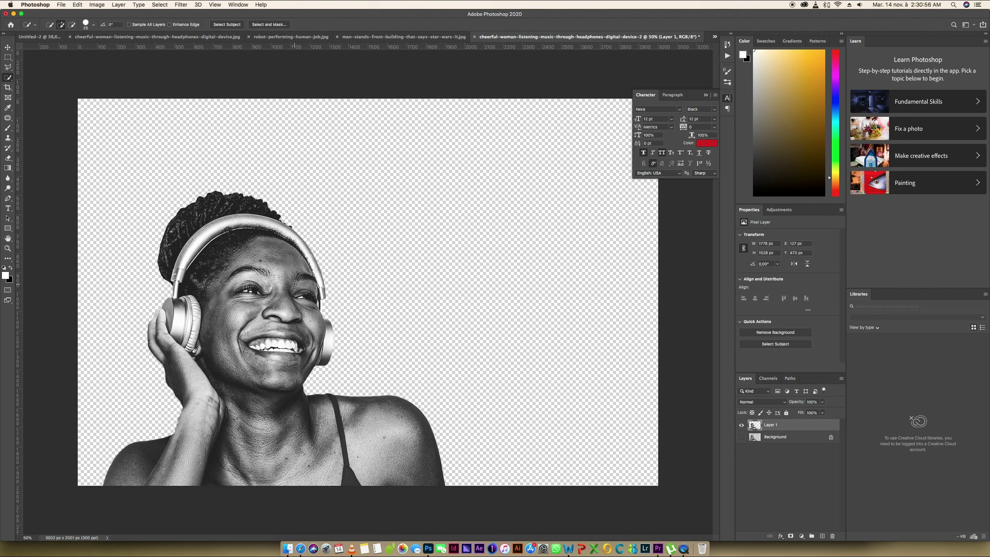
left_click(287, 547)
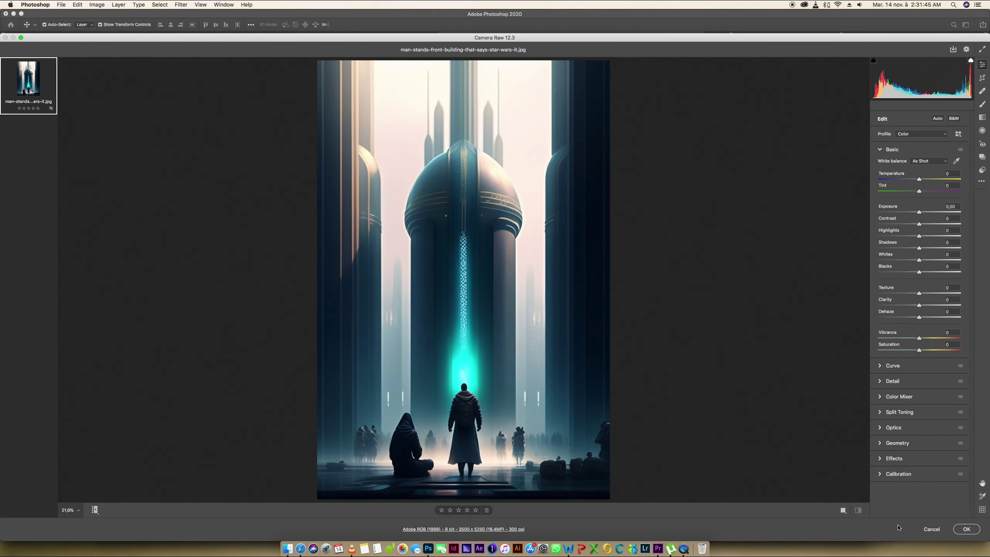
Step: Place the sci-fi city image, move it left and down, and stretch it wider
left_click(965, 528)
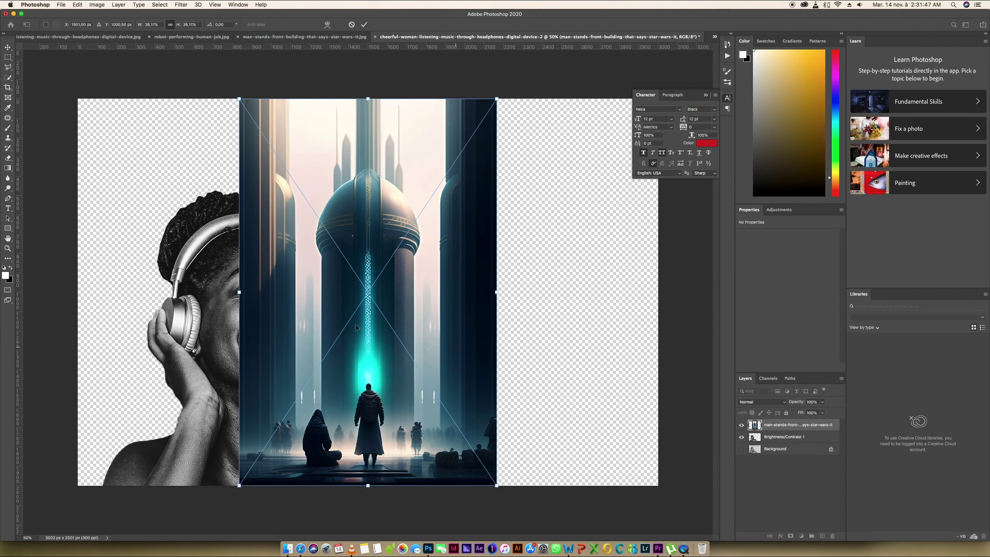
left_click_drag(304, 299, 176, 320)
mouse_move(365, 313)
left_mouse_down()
mouse_move(429, 313)
mouse_move(397, 287)
left_mouse_up()
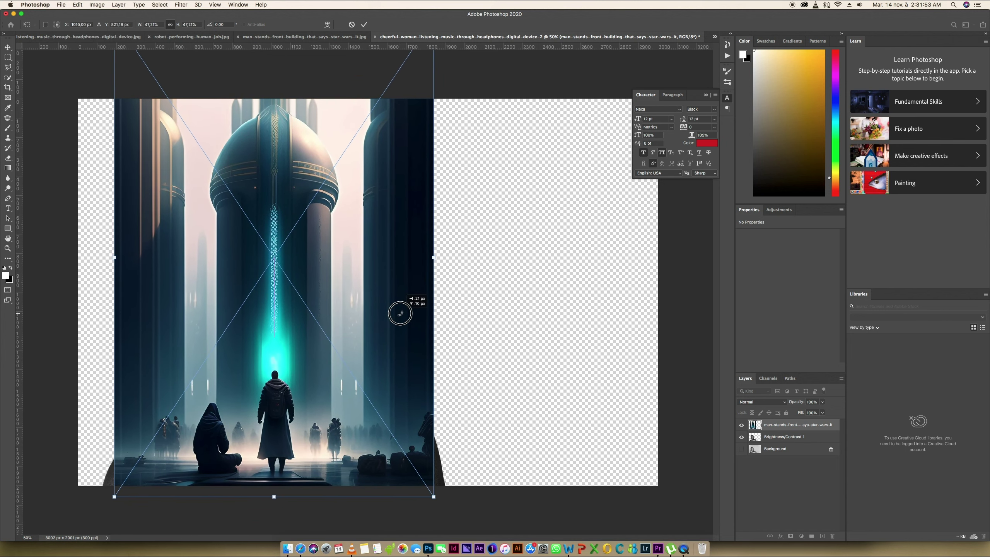
left_click_drag(114, 258, 105, 258)
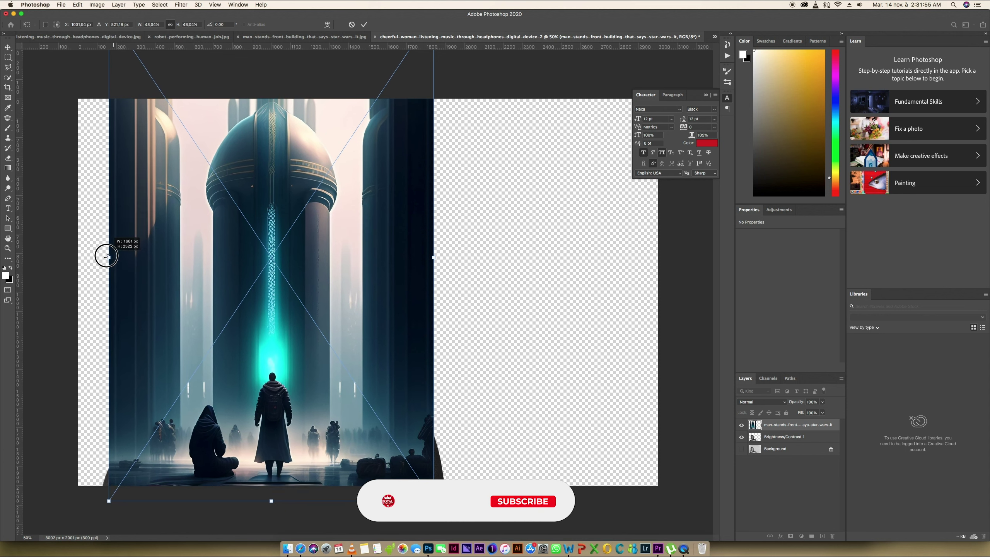
mouse_move(434, 257)
left_mouse_down()
mouse_move(443, 260)
mouse_move(405, 269)
left_mouse_up()
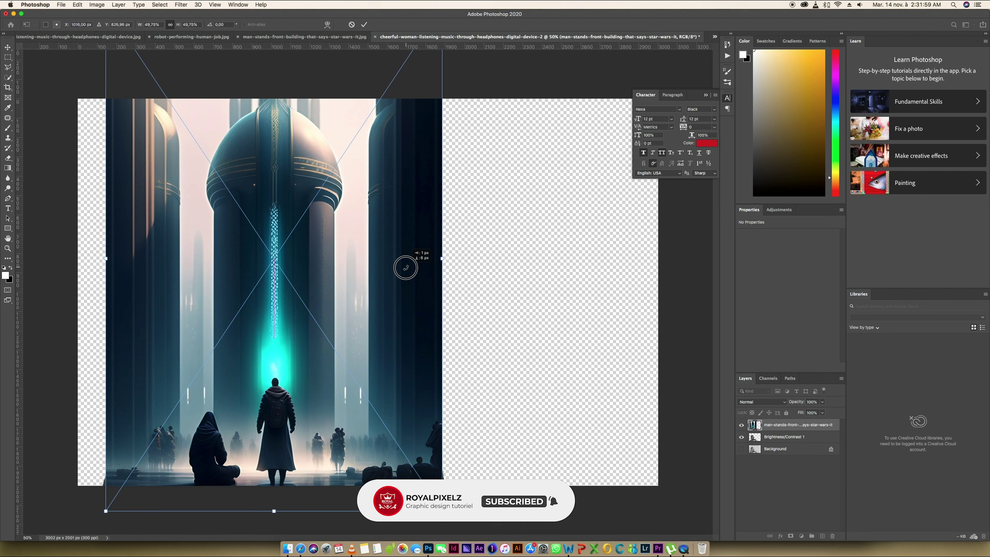
scroll(403, 273, "down", 2)
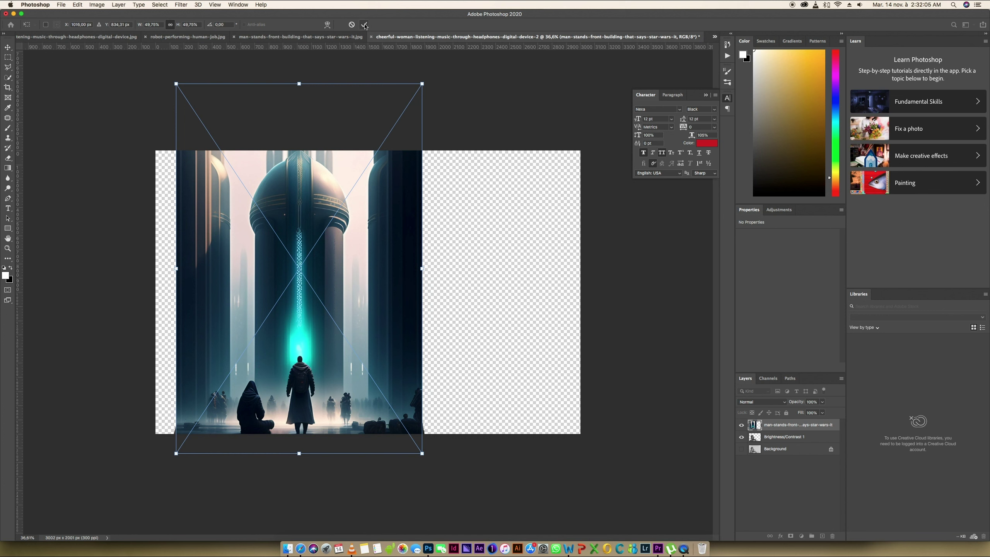
Step: Commit the city placement and scale the woman cut-out smaller
left_click(807, 436)
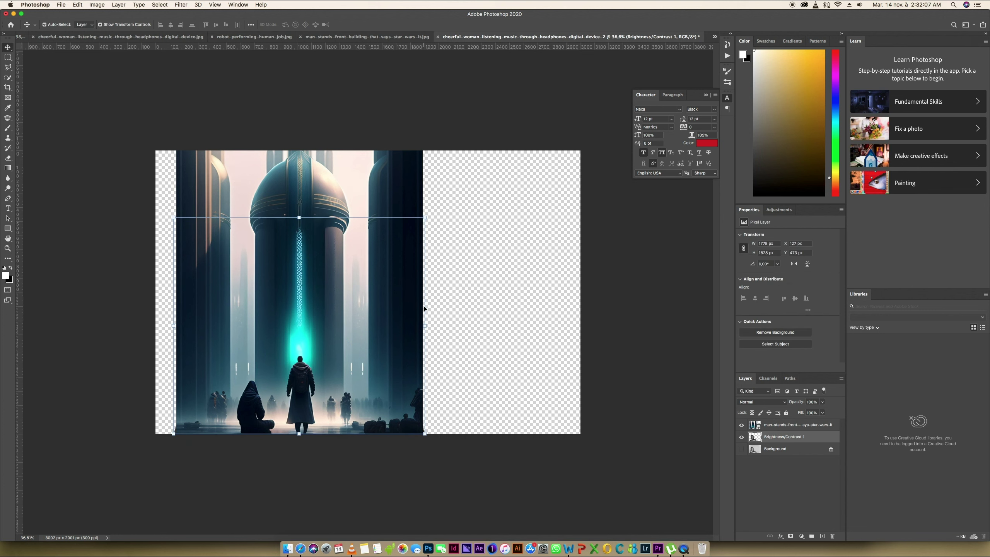
left_click_drag(426, 328, 408, 333)
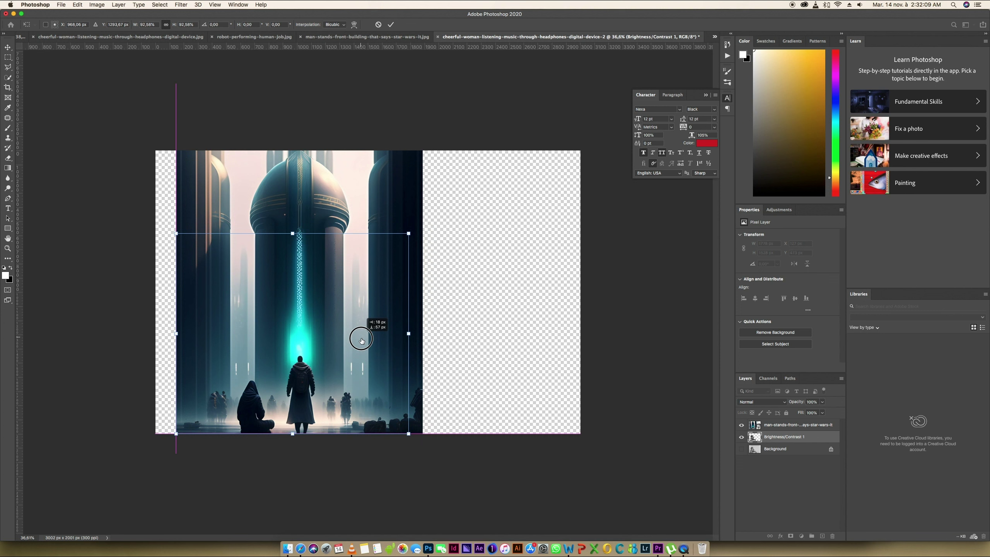
left_click_drag(294, 229, 294, 251)
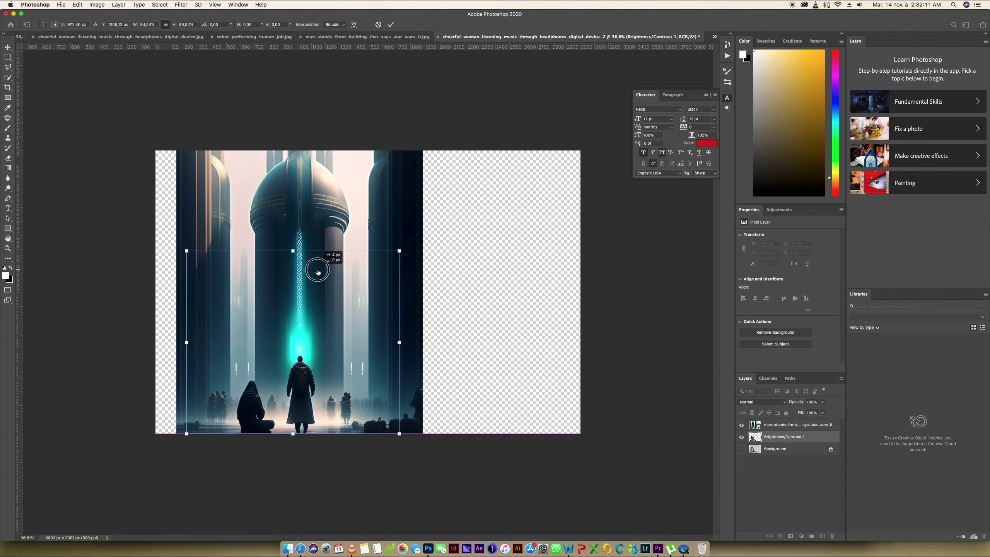
left_click(391, 24)
Step: Narrow the city image from the right and top, nudge it right, and commit the resize
left_click(794, 424)
key("super+t")
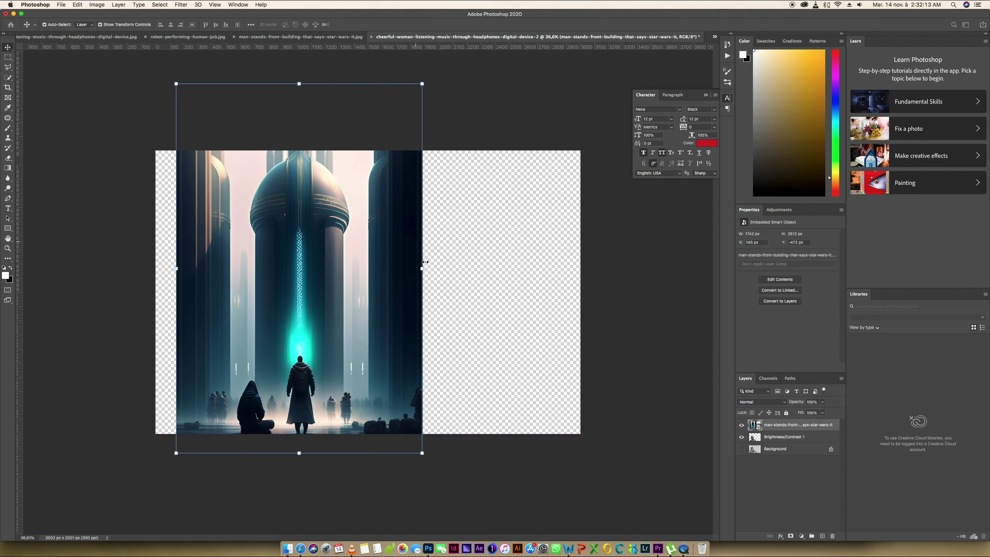
mouse_move(423, 269)
left_mouse_down()
mouse_move(356, 283)
mouse_move(356, 292)
left_mouse_up()
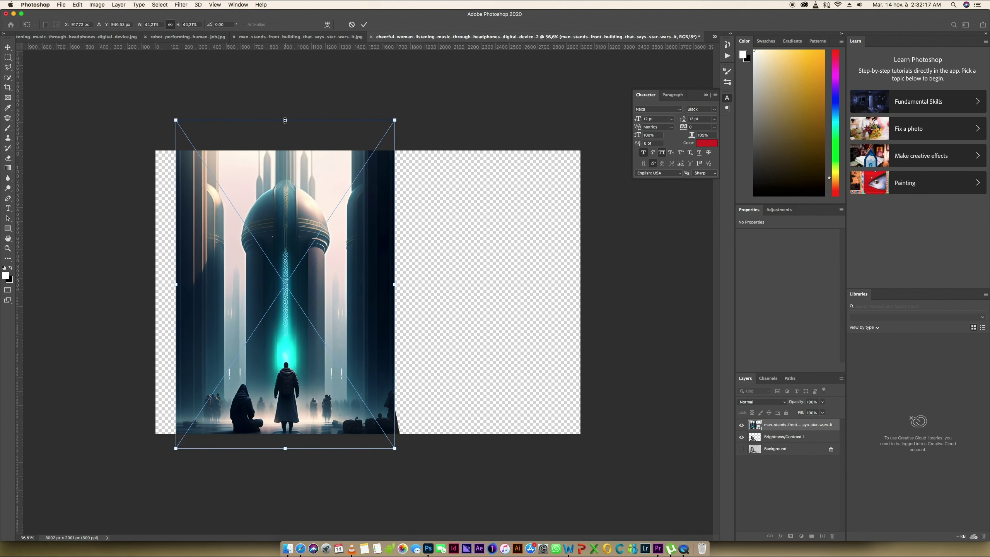
left_click_drag(286, 120, 285, 124)
left_click_drag(290, 201, 296, 203)
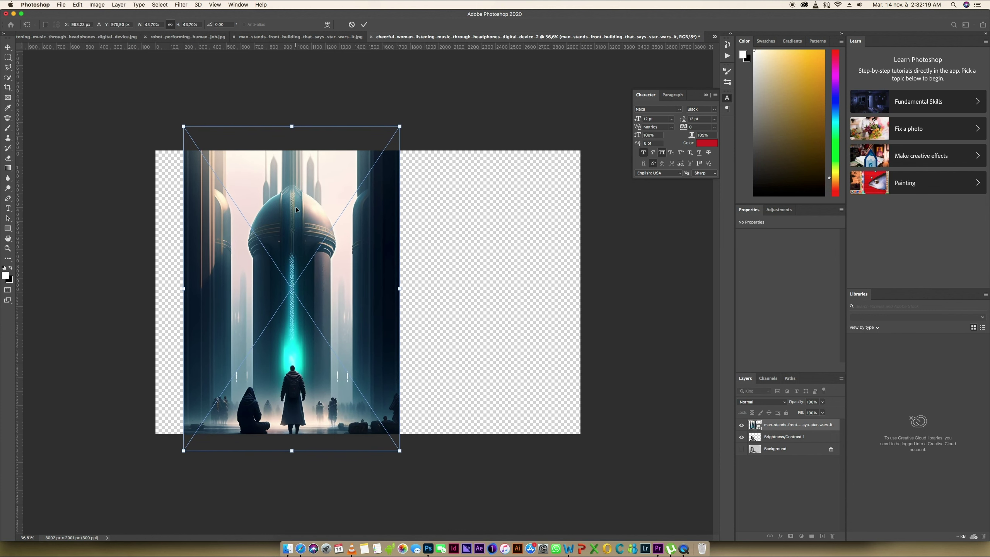
key("Return")
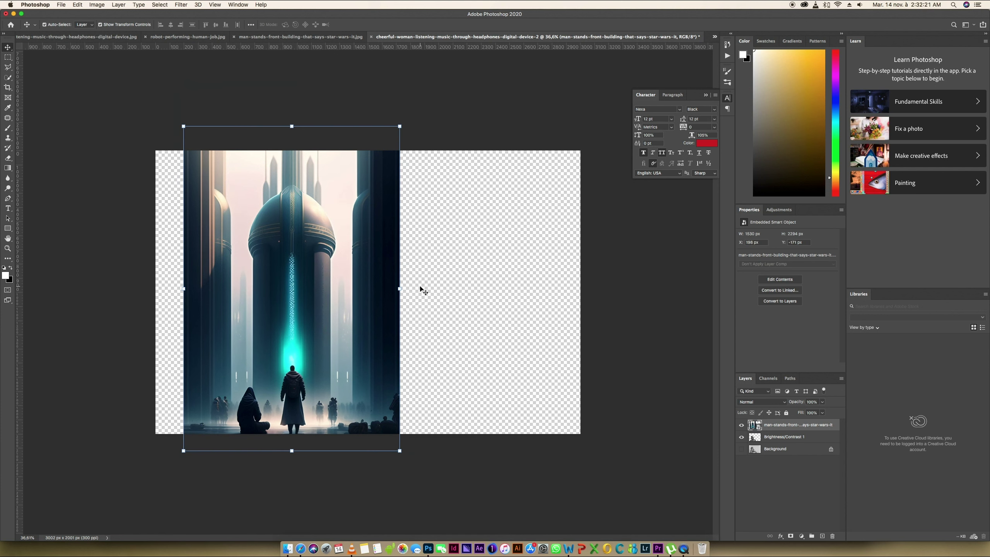
right_click(822, 426)
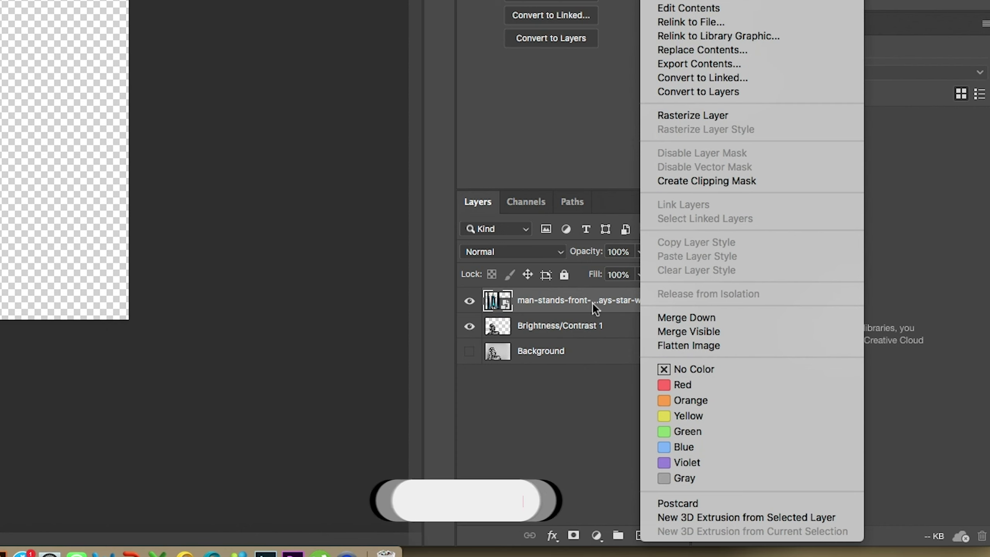
Step: Apply Create Clipping Mask to the man-stands city layer over the woman cut-out
left_click(689, 181)
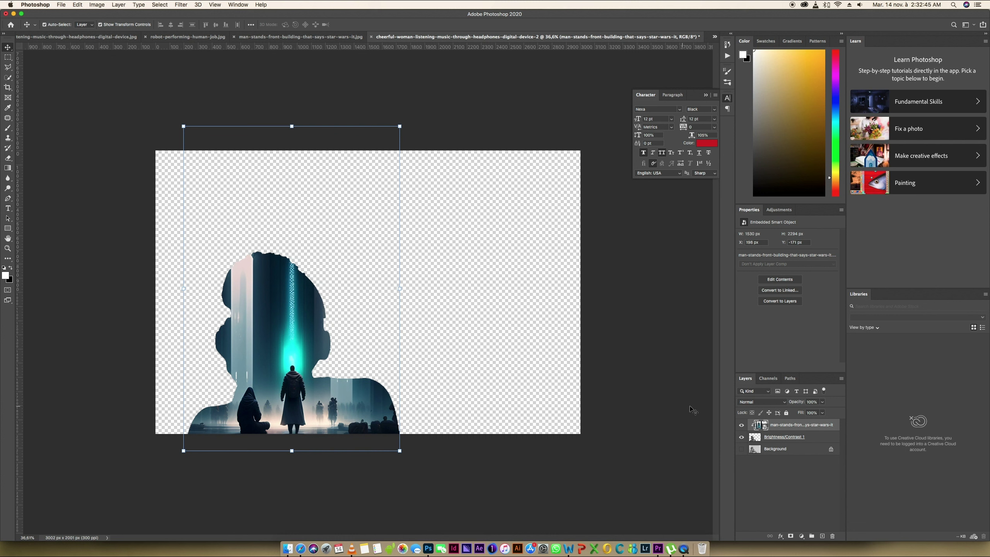
Step: Set the clipped city layer's blend mode to Screen and fit the canvas on screen
left_click(784, 402)
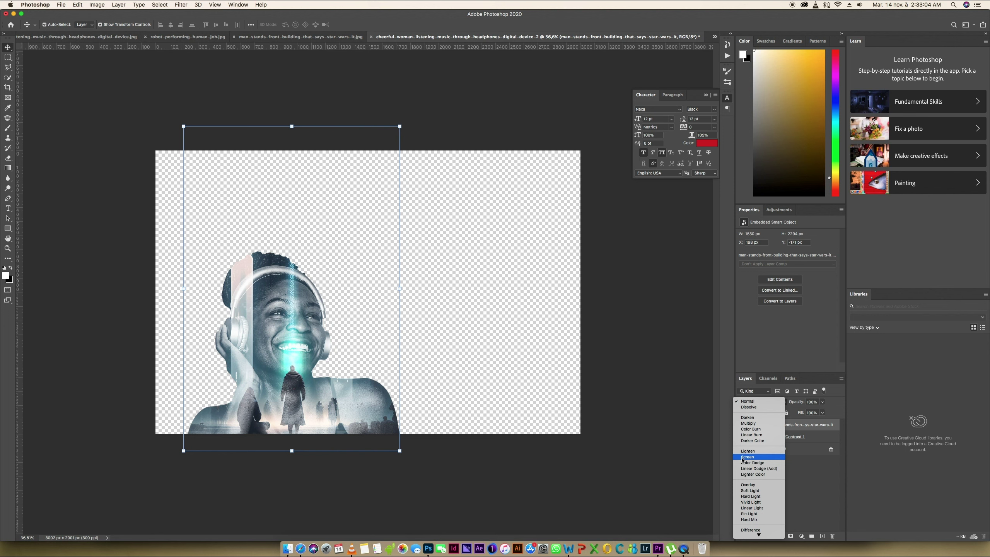
left_click(746, 457)
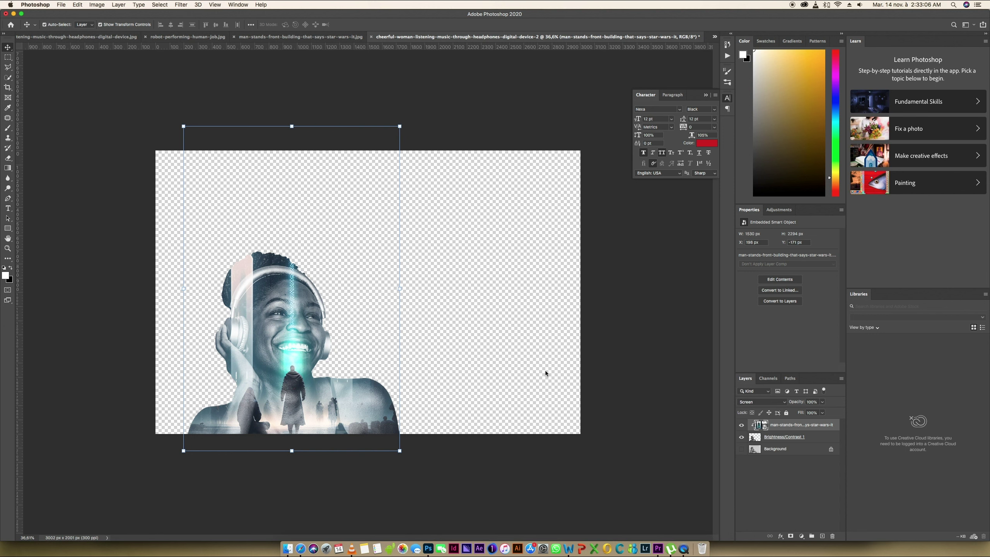
key("super+0")
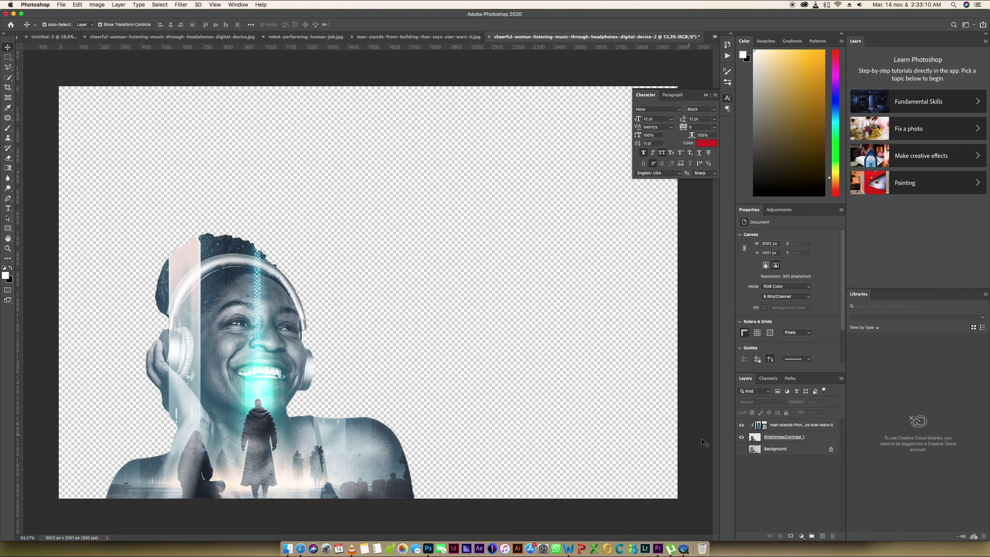
left_click(810, 426)
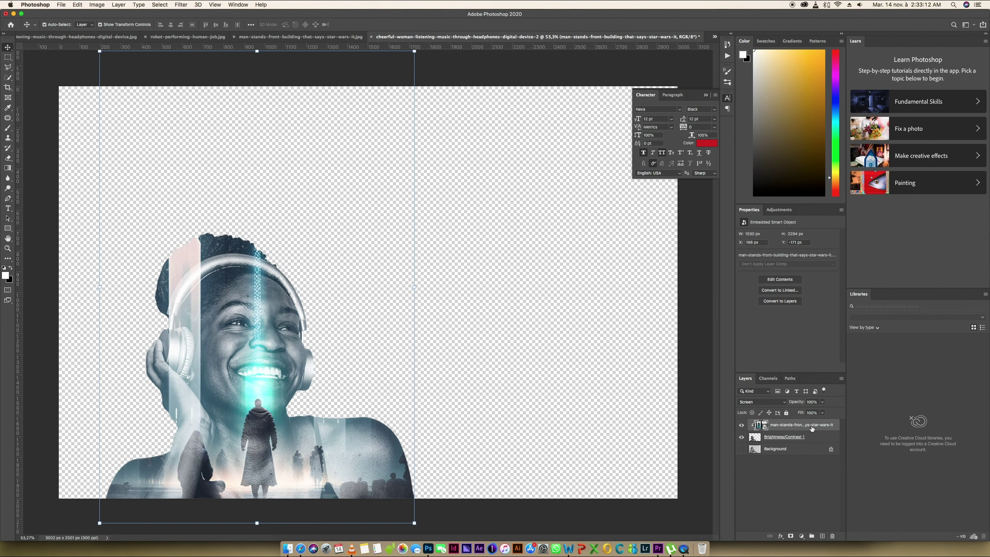
Step: Duplicate the city layer and set the copy's blend mode to Soft Light
key("super+j")
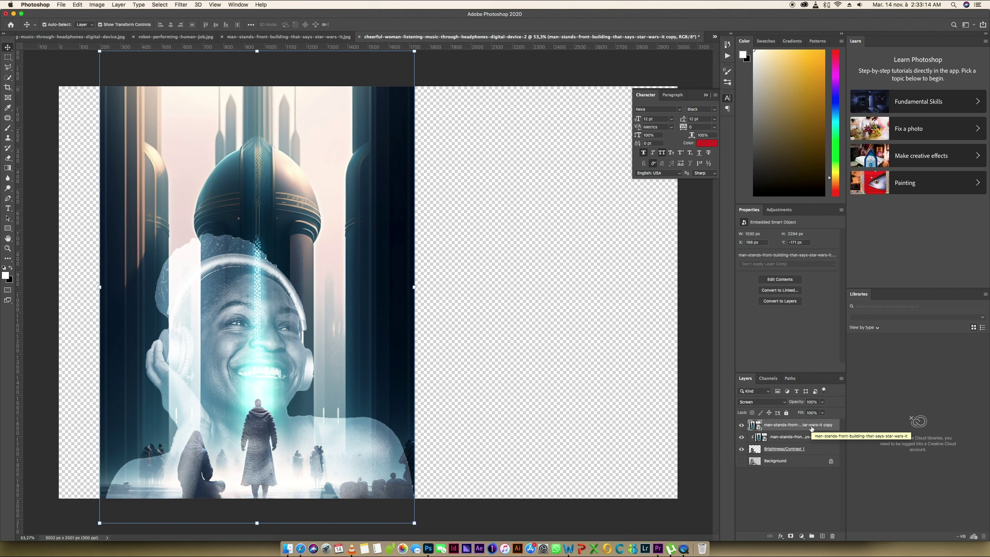
left_click(784, 402)
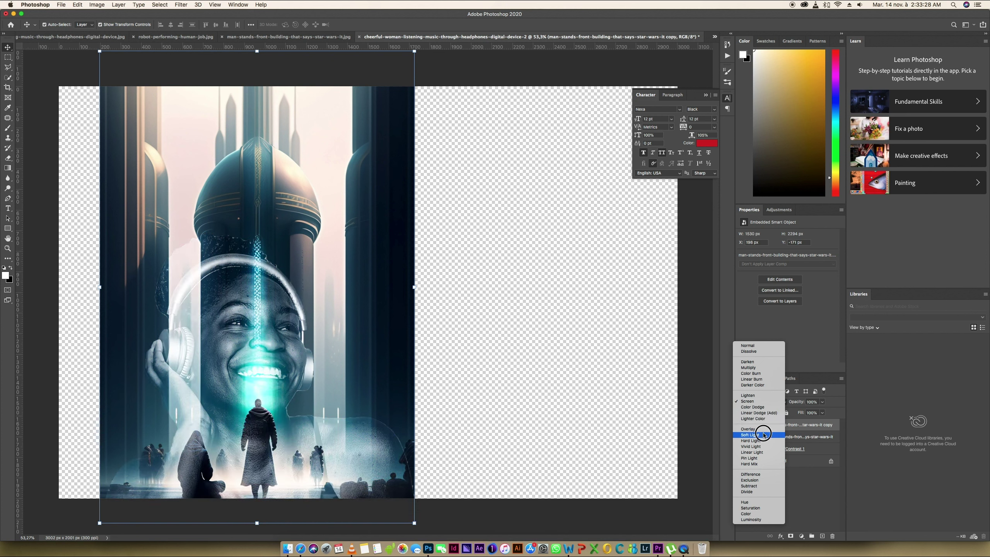
left_click(763, 434)
left_click(8, 158)
left_click(215, 257)
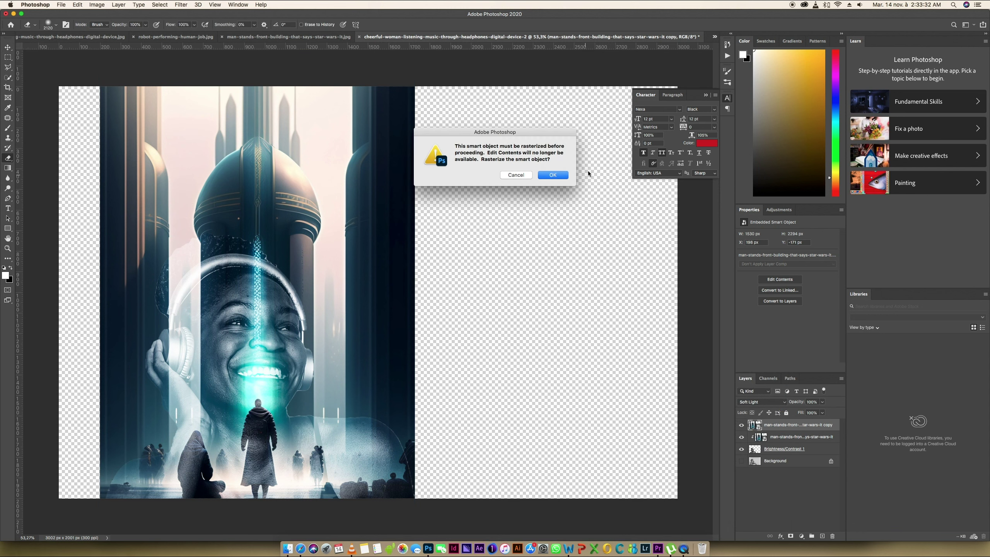
Step: Rasterize the Soft Light city copy and set a soft Eraser to 492 px
left_click(540, 171)
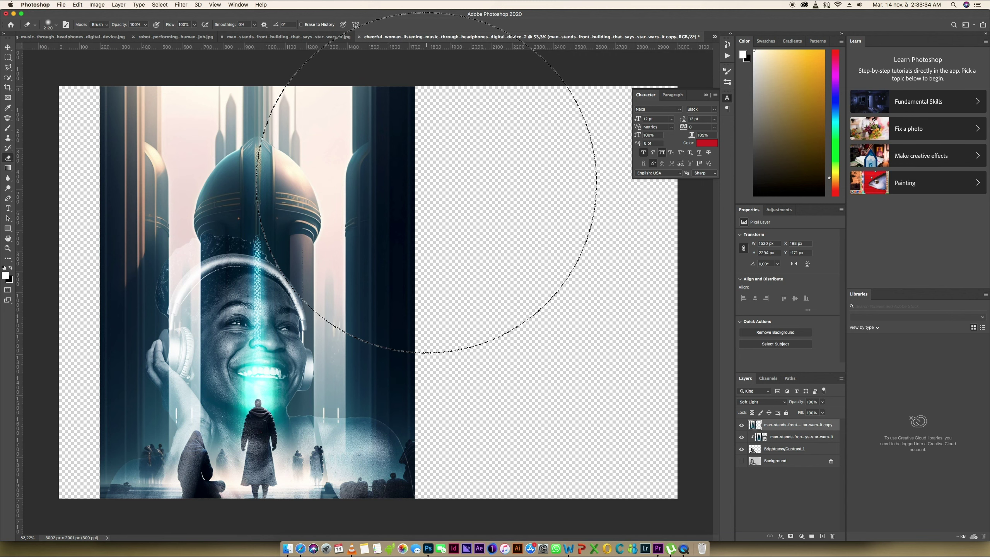
left_click(452, 199)
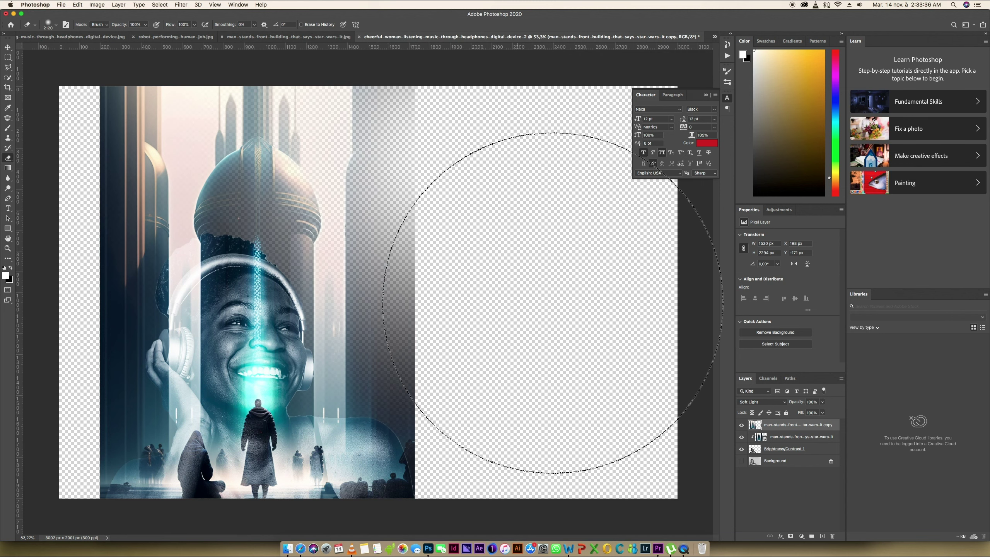
right_click(518, 264)
left_click(558, 199)
left_click(566, 200)
left_click(386, 361)
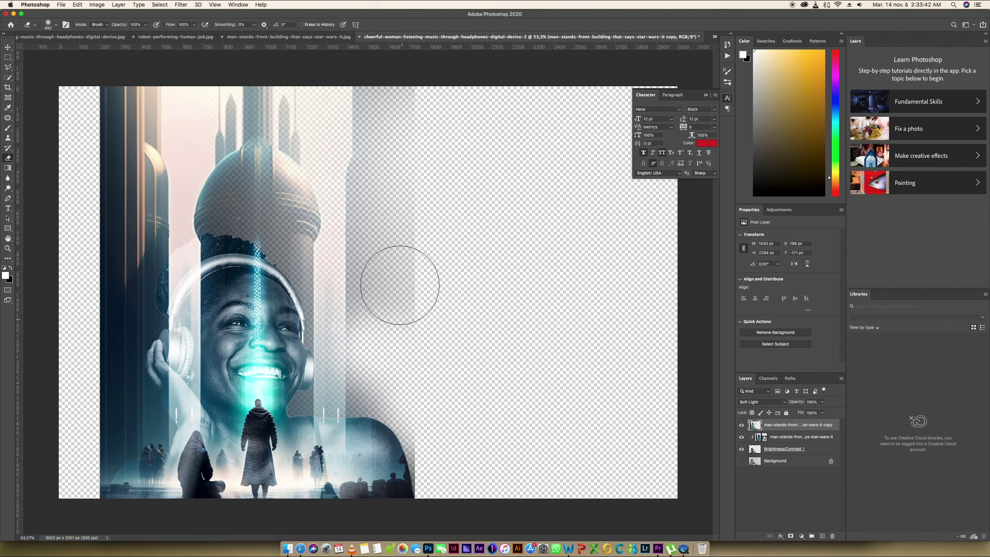
Step: Erase the city copy's grey band, left dark column, lower-left area and shoulder strip
left_click_drag(400, 285, 463, 453)
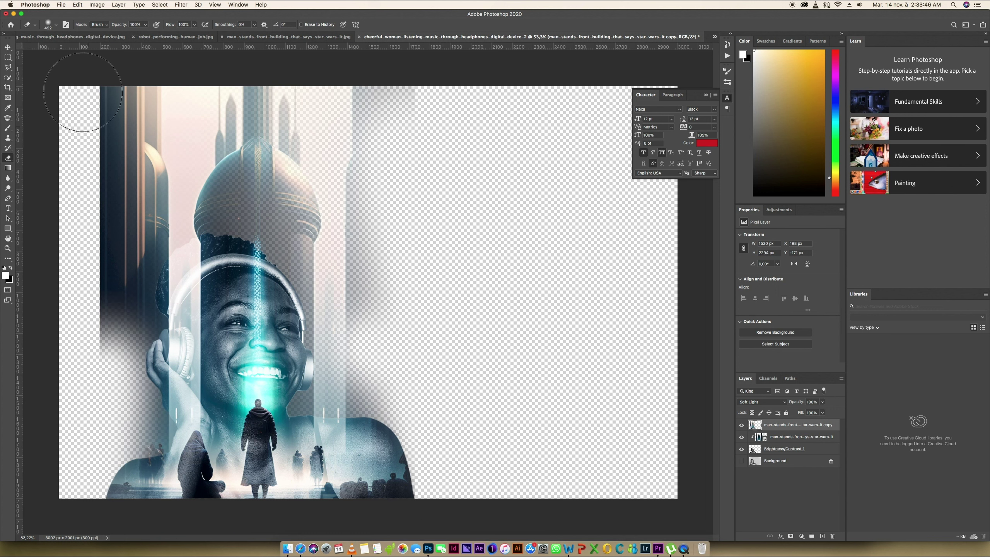
left_click_drag(88, 353, 84, 129)
left_click_drag(145, 429, 103, 353)
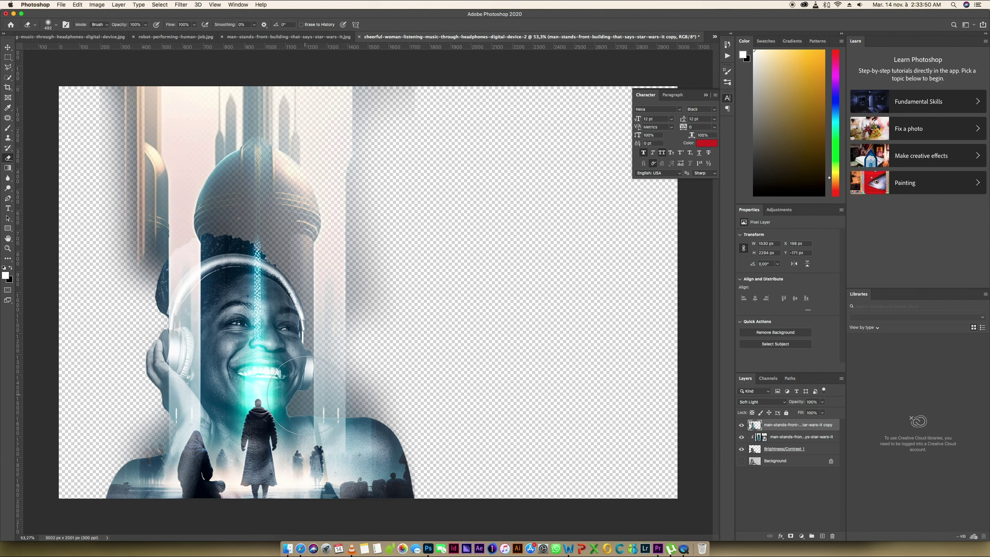
left_click_drag(331, 396, 374, 394)
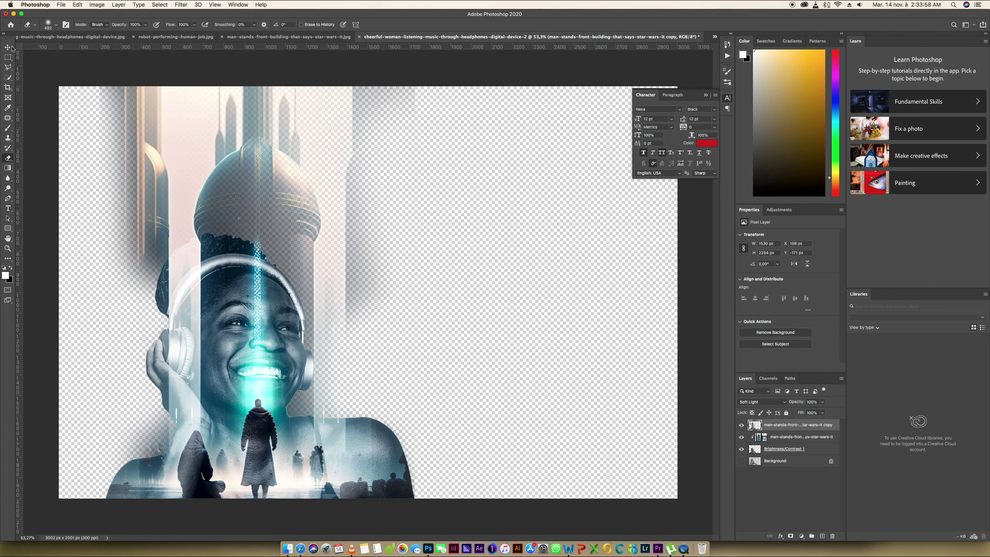
left_click(11, 48)
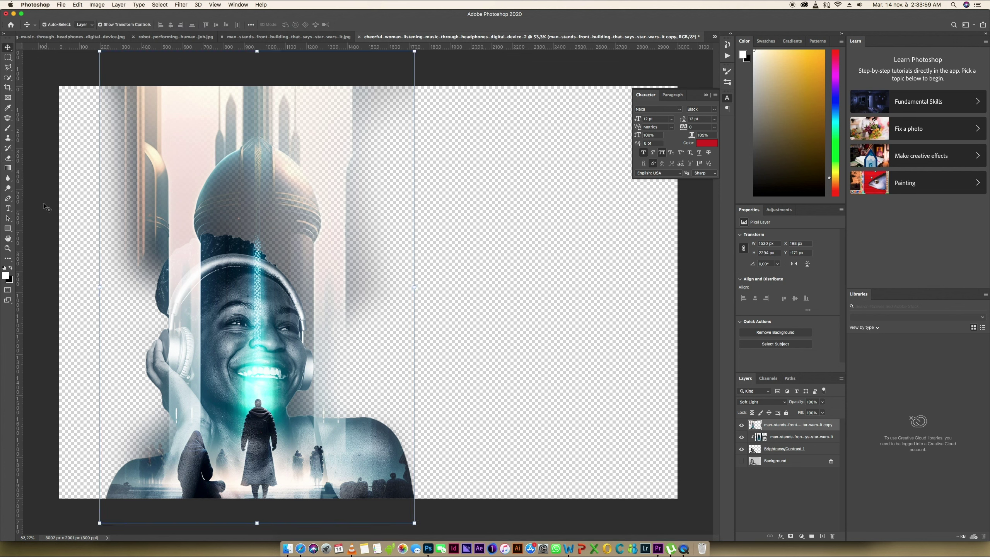
Step: Drag the casey-horner teal starry-sky photo from MY MOST USED BACKGROUND onto the Photoshop canvas
left_click(8, 231)
left_click(8, 48)
left_click(287, 542)
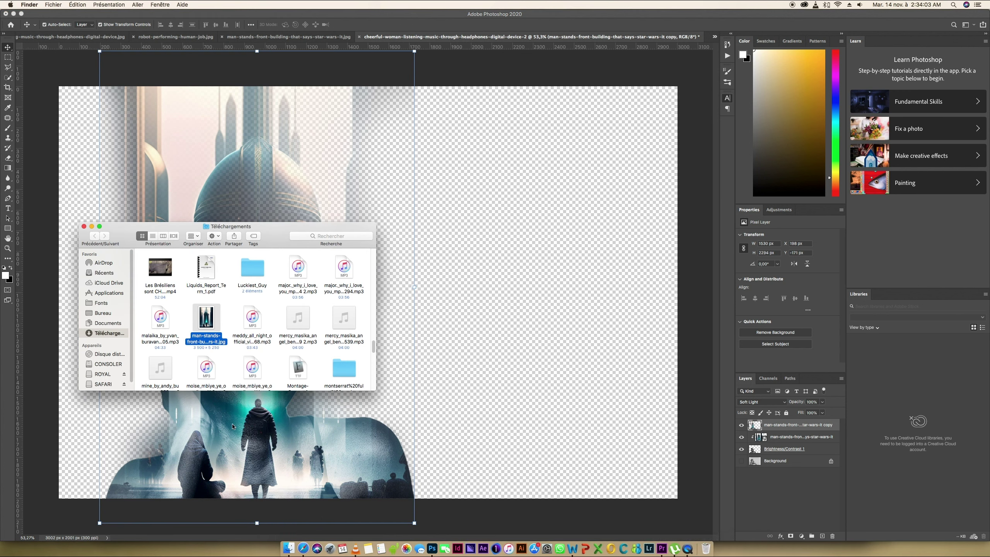
right_click(290, 537)
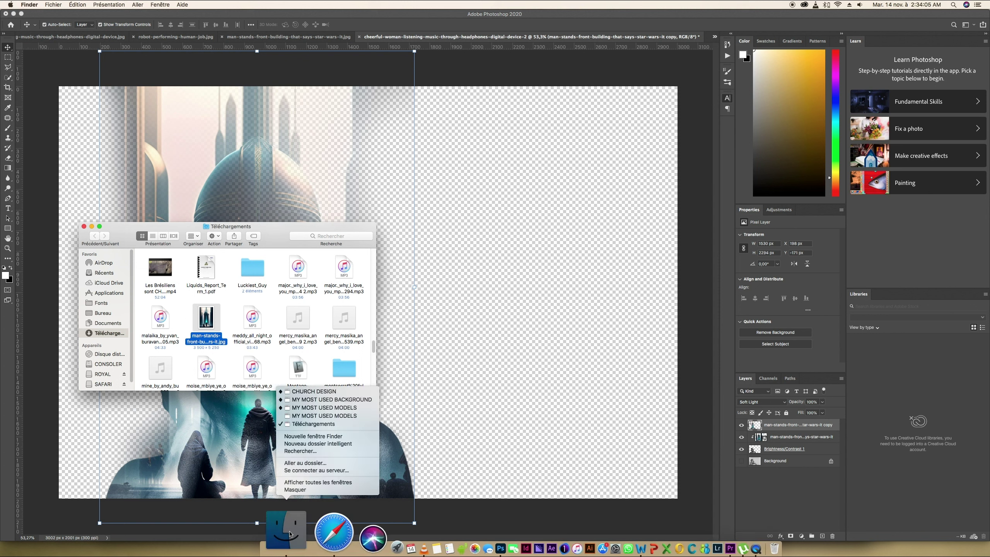
left_click(312, 399)
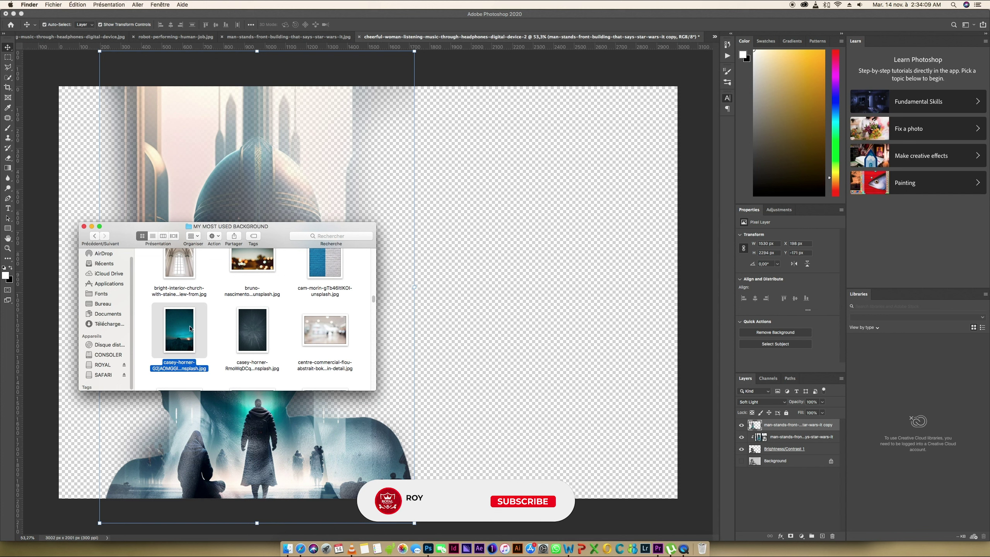
left_click_drag(182, 334, 515, 347)
left_click_drag(179, 338, 581, 372)
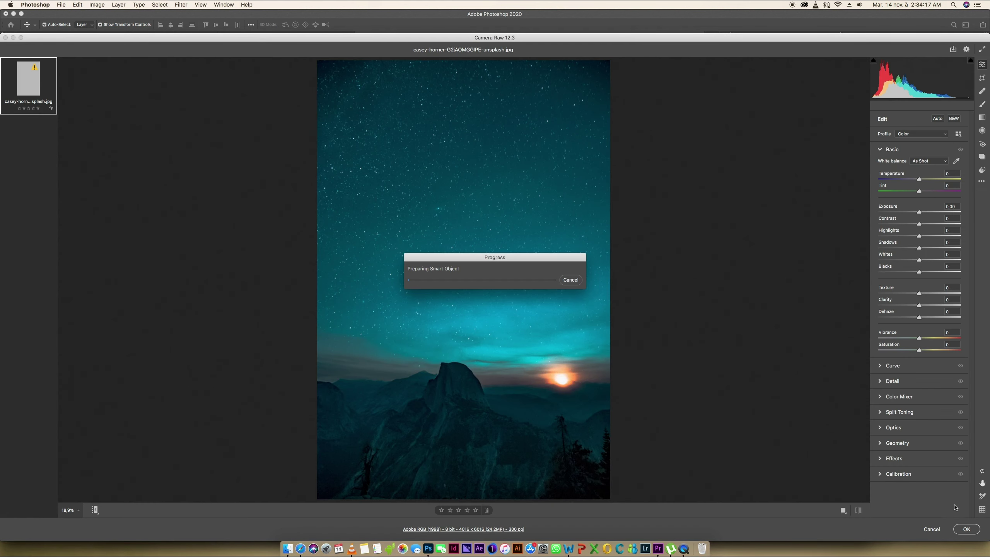
Step: Place the teal starry-sky photo and move its layer just above Background
left_click(968, 528)
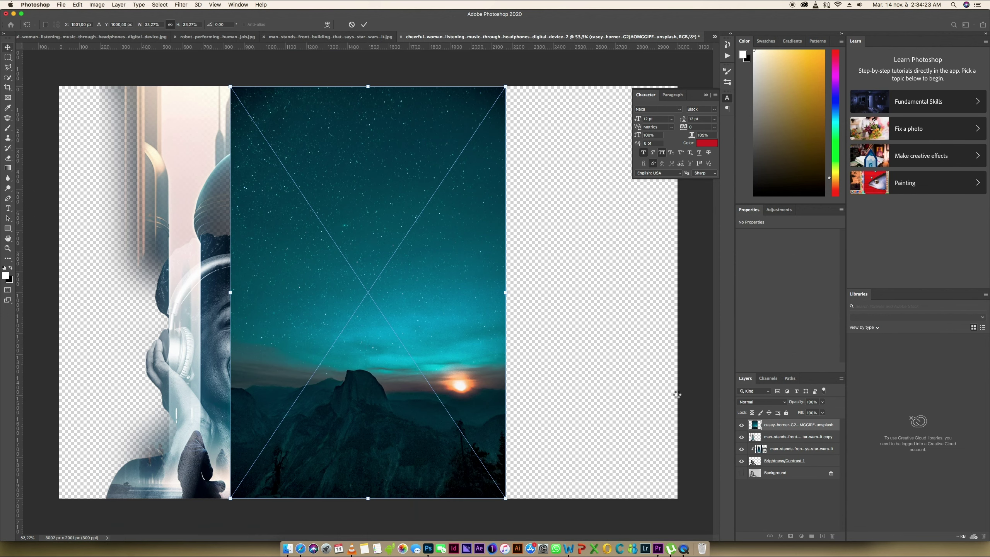
key("Return")
left_click_drag(807, 428, 803, 467)
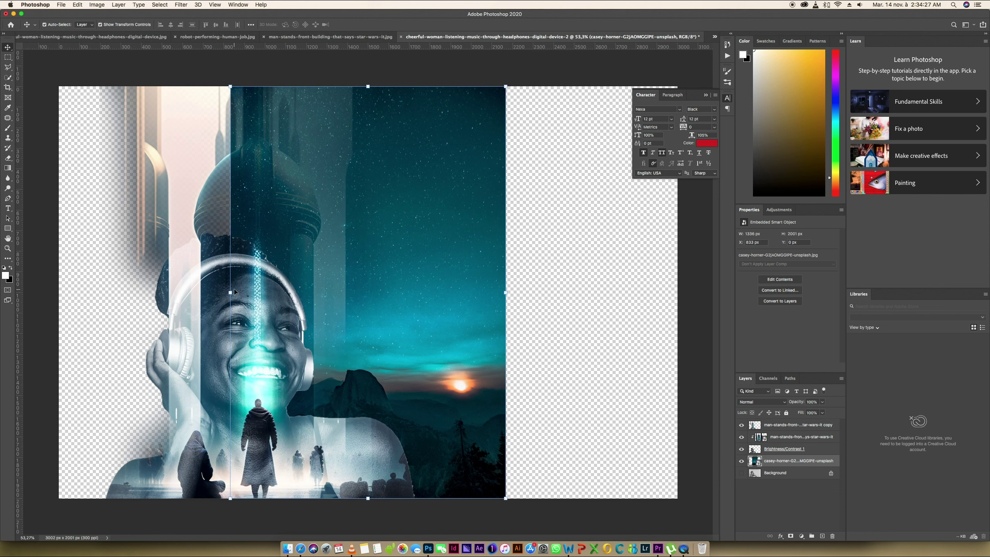
Step: Enlarge the starry-sky photo with Free Transform so it fills the whole canvas
left_click_drag(230, 292, 63, 291)
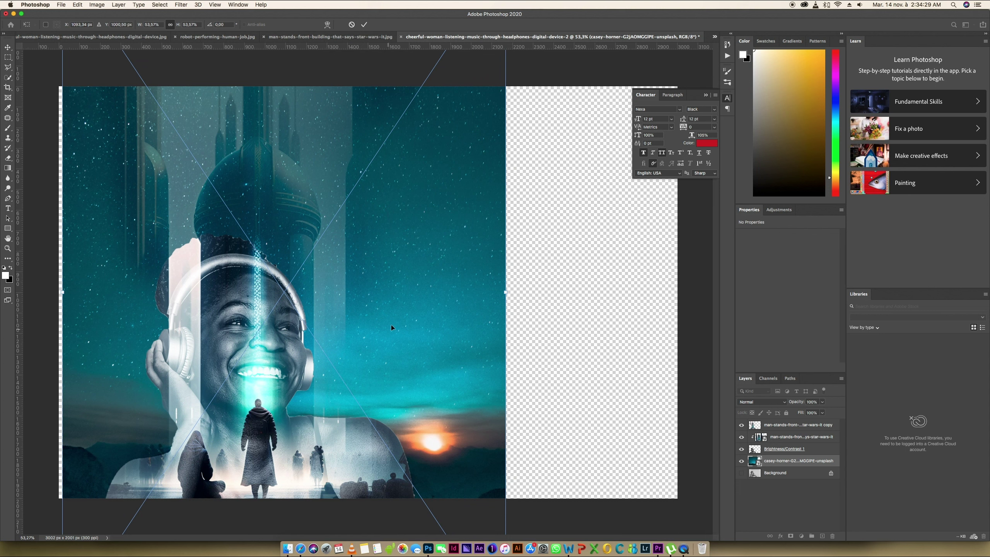
left_click_drag(503, 287, 698, 290)
mouse_move(592, 298)
left_mouse_down()
mouse_move(583, 268)
mouse_move(599, 312)
left_mouse_up()
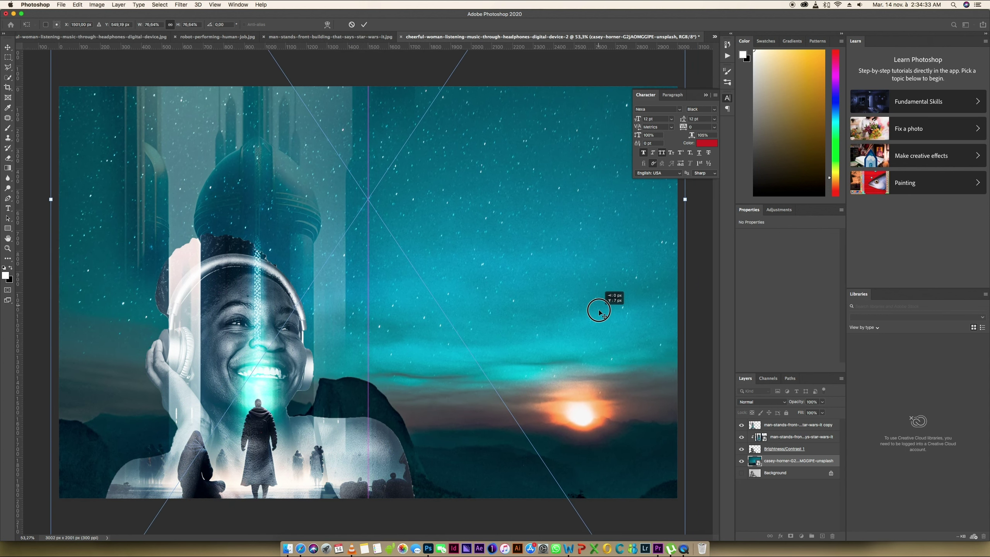
key("Return")
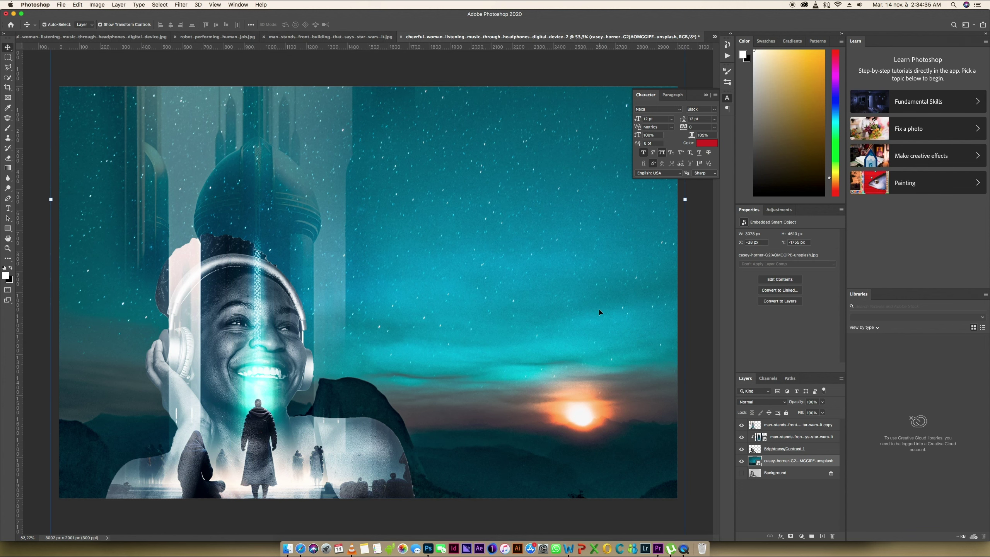
Step: Apply a 27,5 px Gaussian Blur to the sky layer and collapse the Character panel
left_click(182, 5)
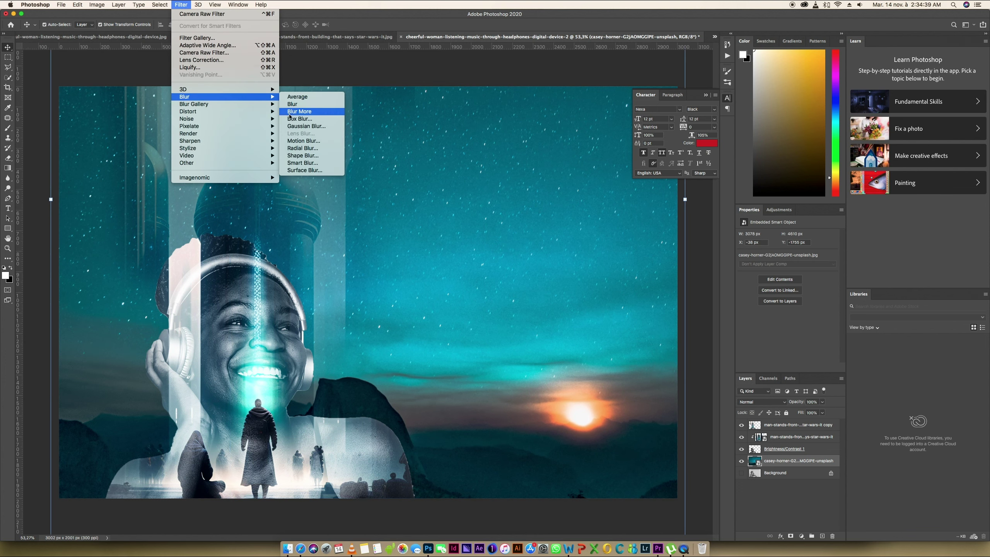
left_click(302, 127)
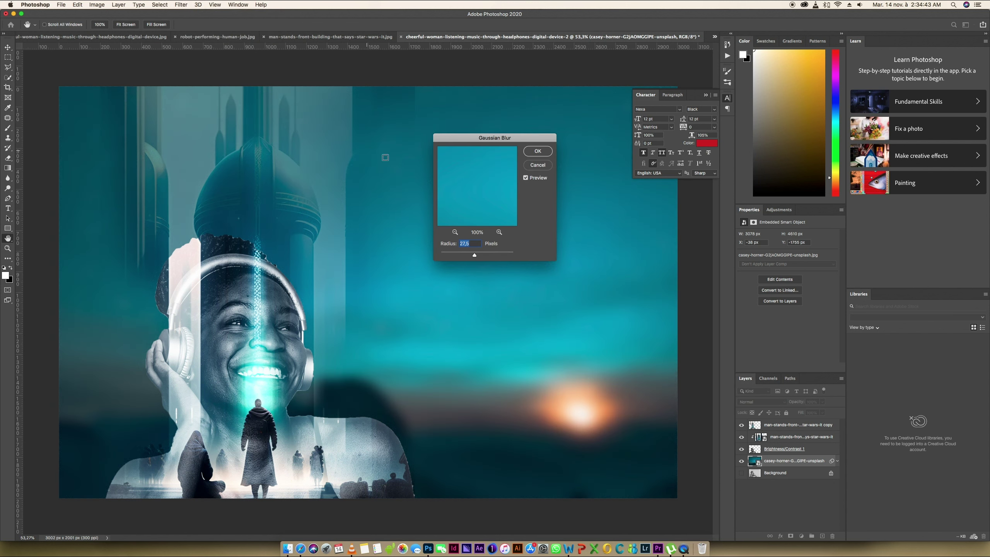
left_click(536, 153)
key("v")
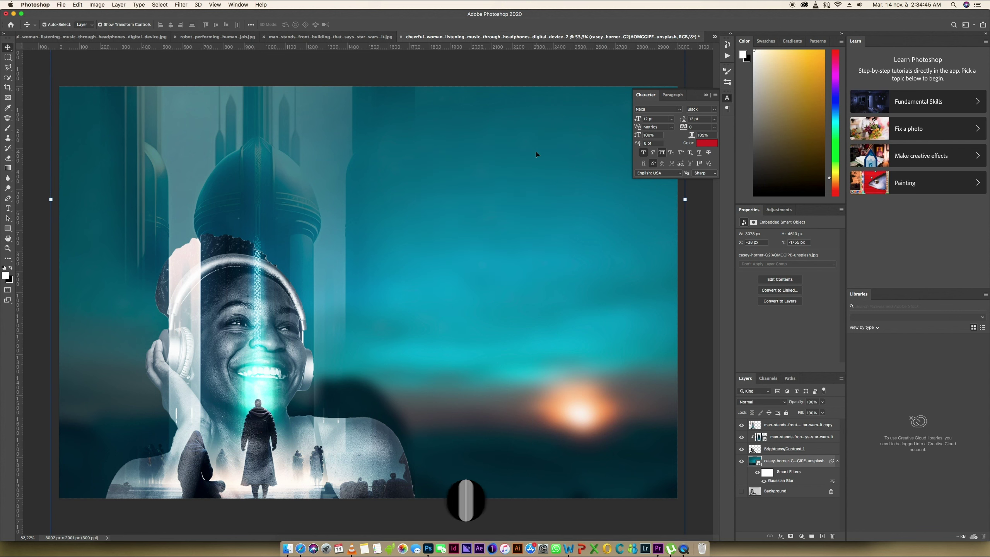
left_click(705, 95)
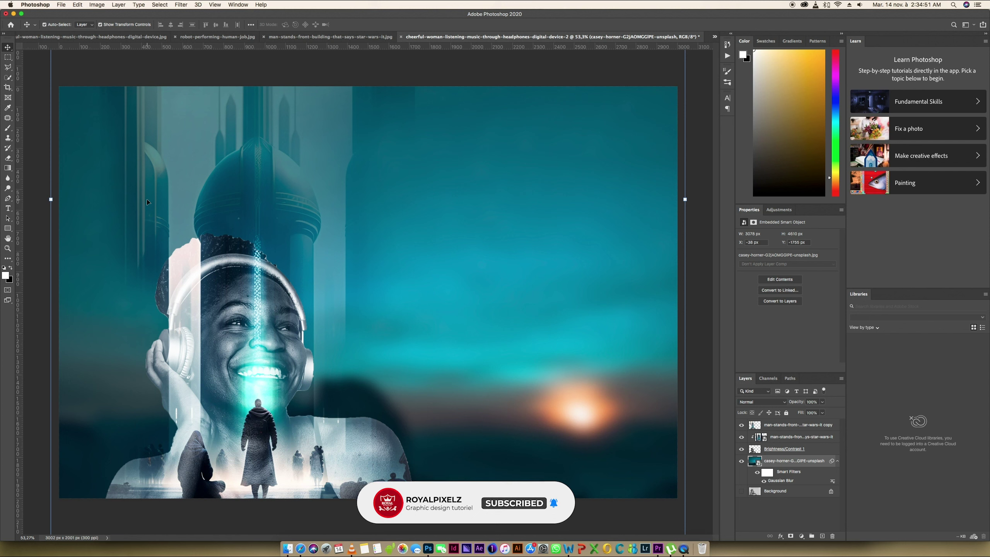
Step: Choose the Brush Tool and rasterize the blurred sky layer when prompted
left_click(7, 129)
left_click(6, 130)
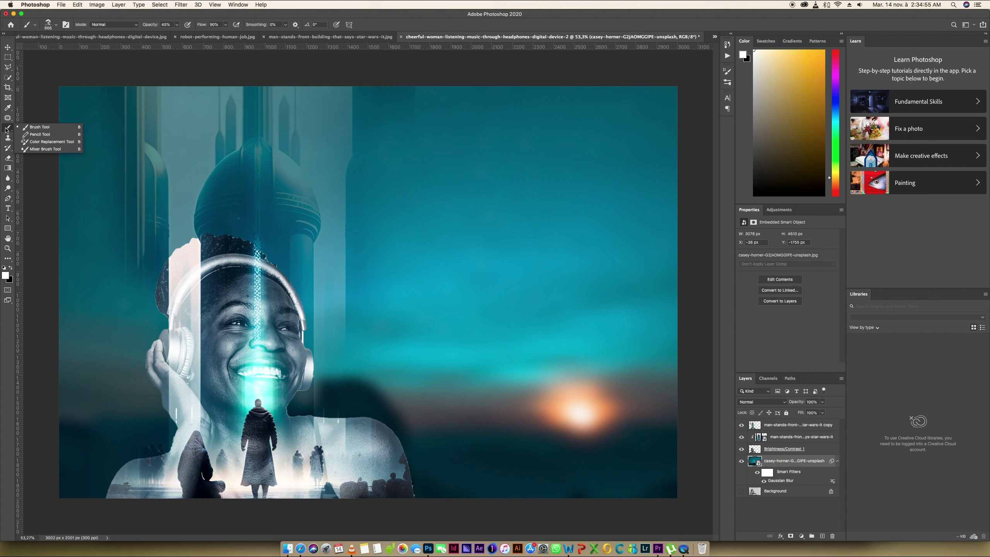
left_click(9, 131)
left_click(9, 131)
left_click(37, 128)
left_click(234, 232)
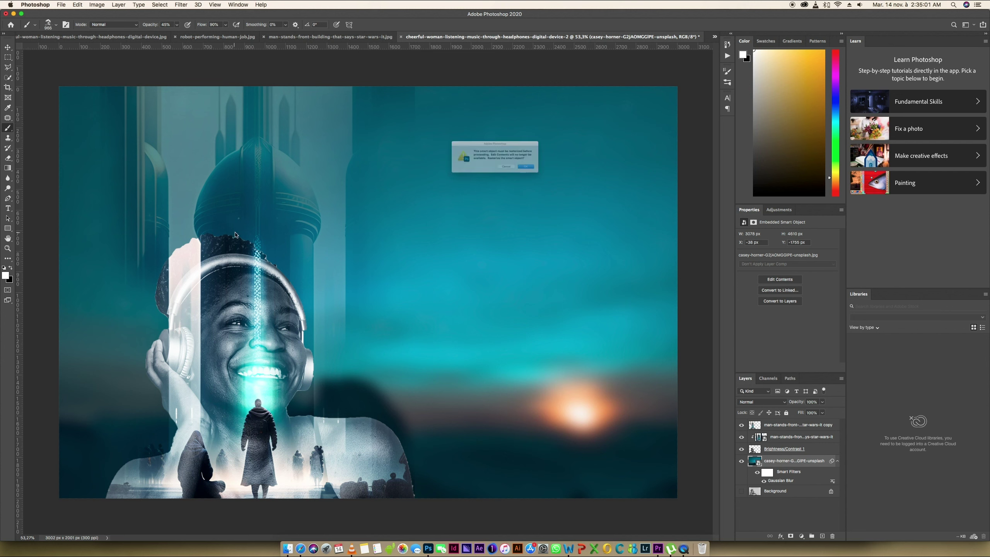
left_click(548, 175)
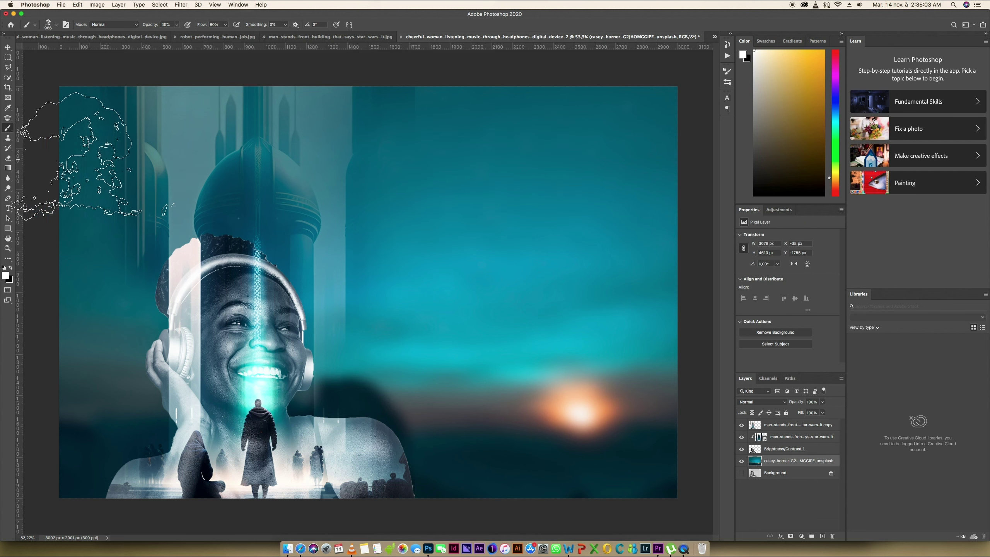
Step: Select the Cloud1081 brush from the Brush Preset picker
left_click(54, 25)
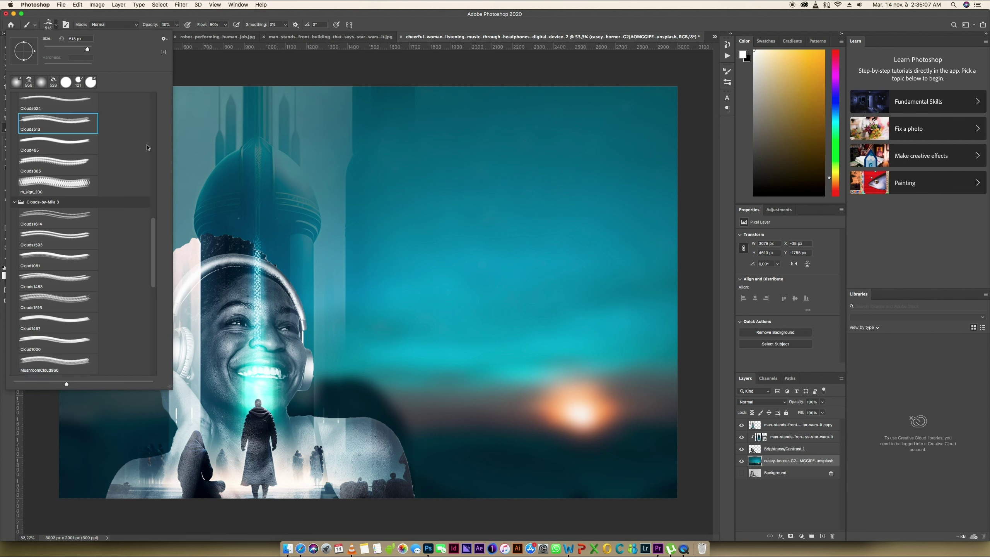
scroll(64, 130, "up", 5)
left_click(58, 103)
scroll(68, 155, "up", 5)
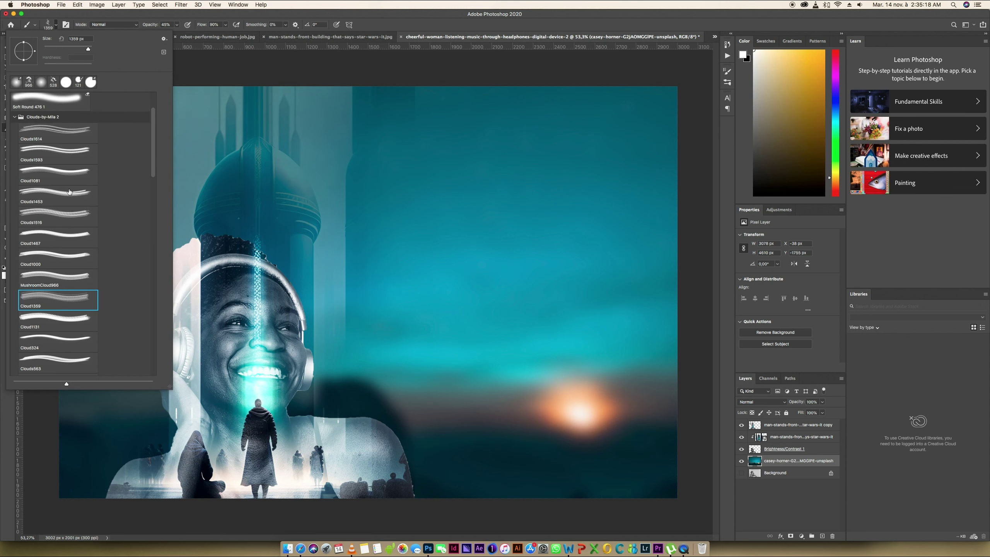
scroll(68, 156, "up", 3)
left_click(68, 187)
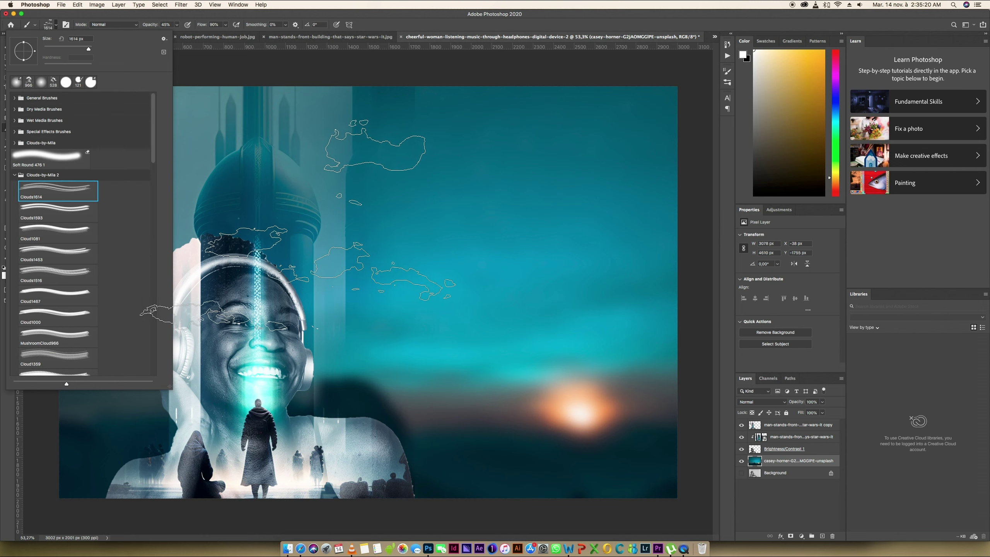
key("period")
key("period")
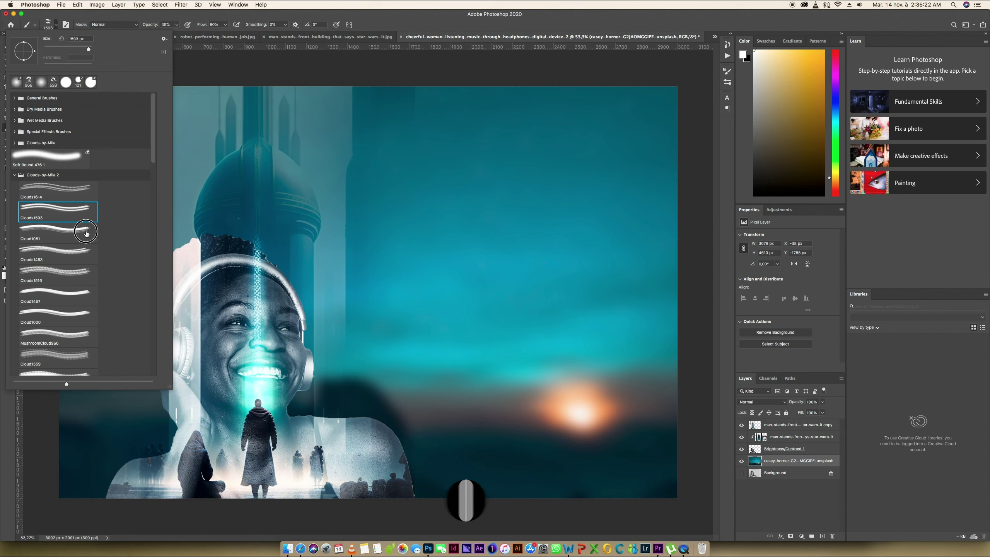
key("Return")
Step: Add a new layer above the city layer and stamp white clouds across the upper left
left_click(799, 436)
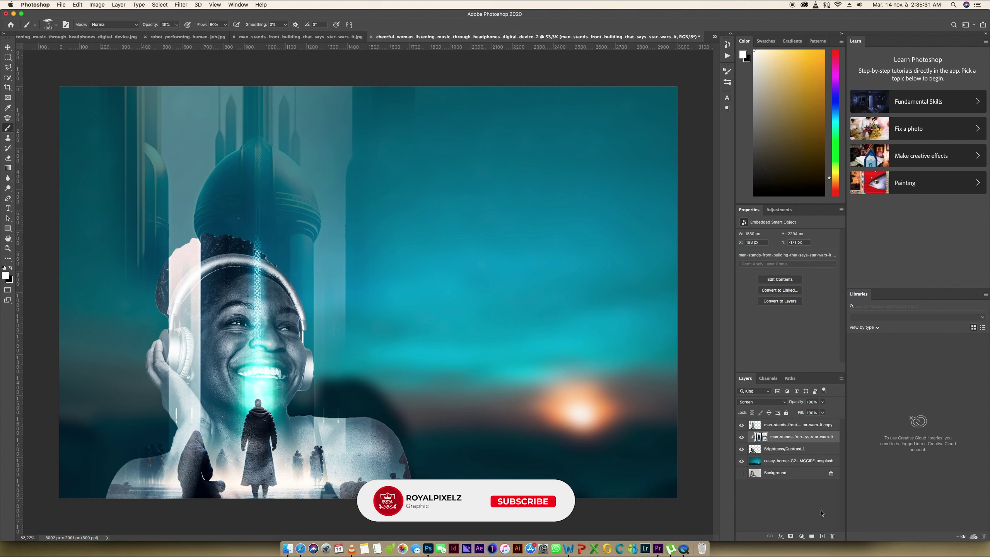
left_click(822, 537)
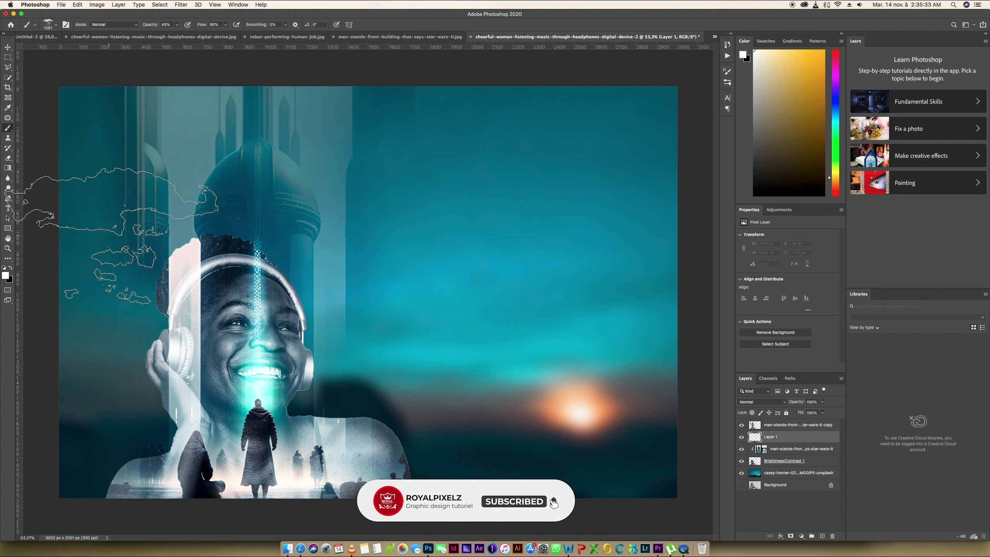
left_click(159, 242)
left_click(163, 181)
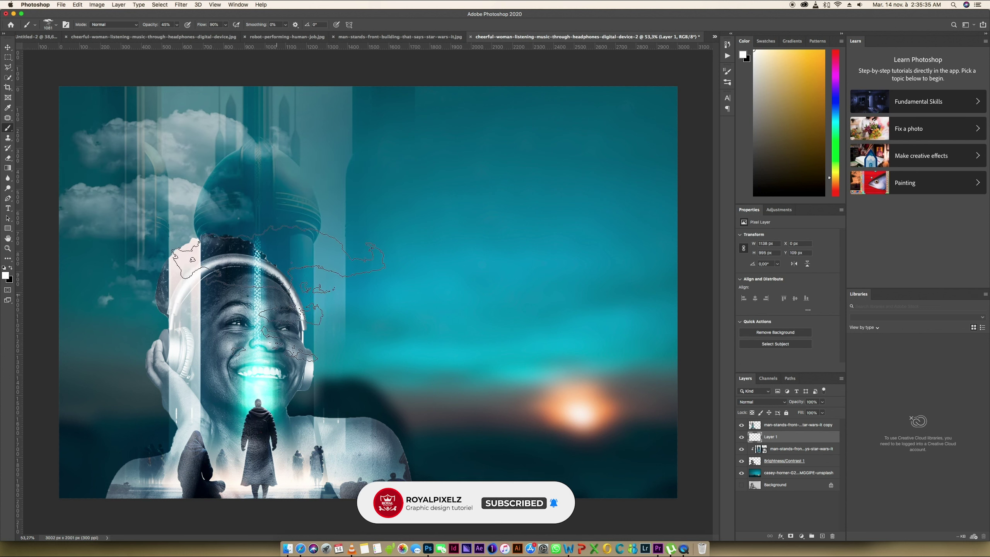
left_click(296, 179)
left_click(206, 304)
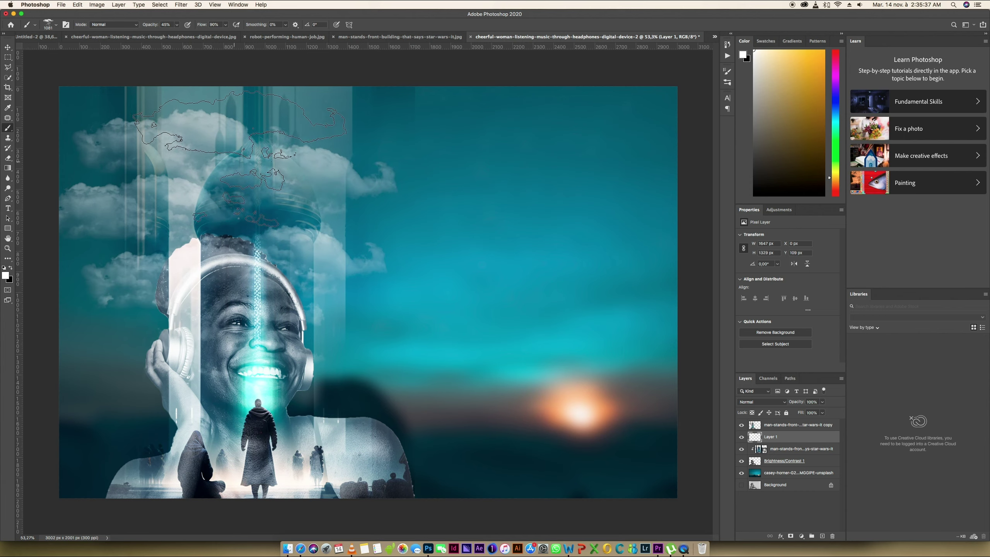
Step: Stamp more clouds toward the upper right, lower left, right of the face and top-left corner
left_click(342, 160)
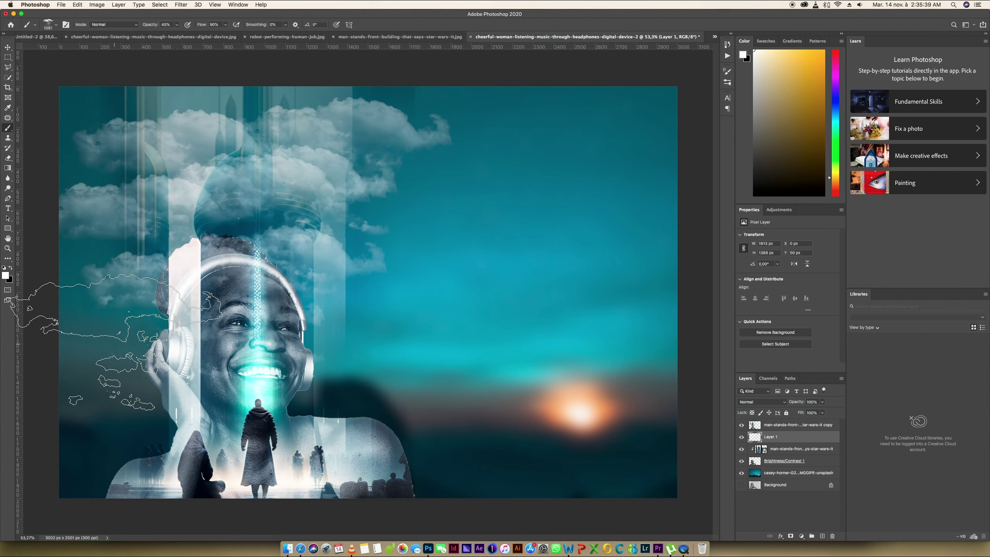
left_click(109, 346)
left_click(362, 234)
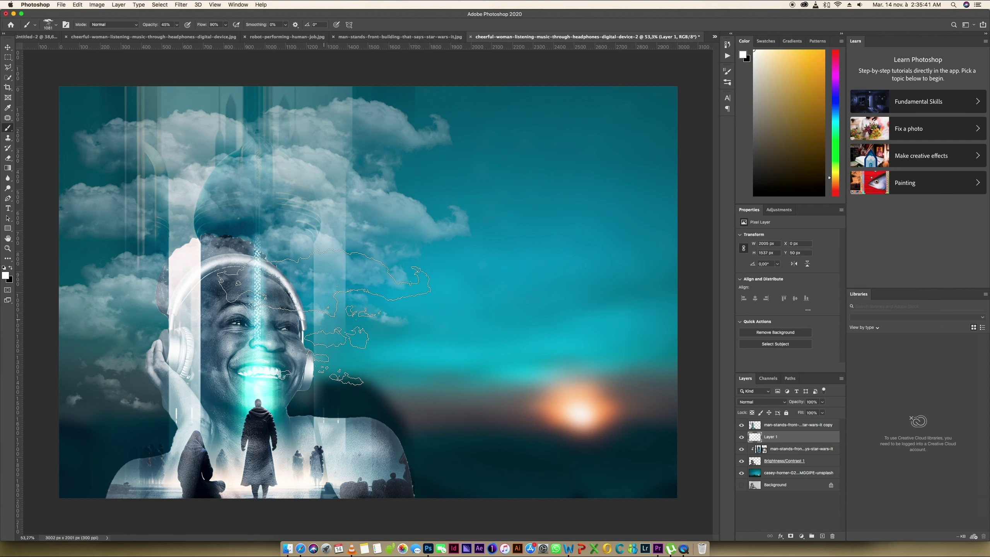
left_click(324, 279)
left_click(80, 118)
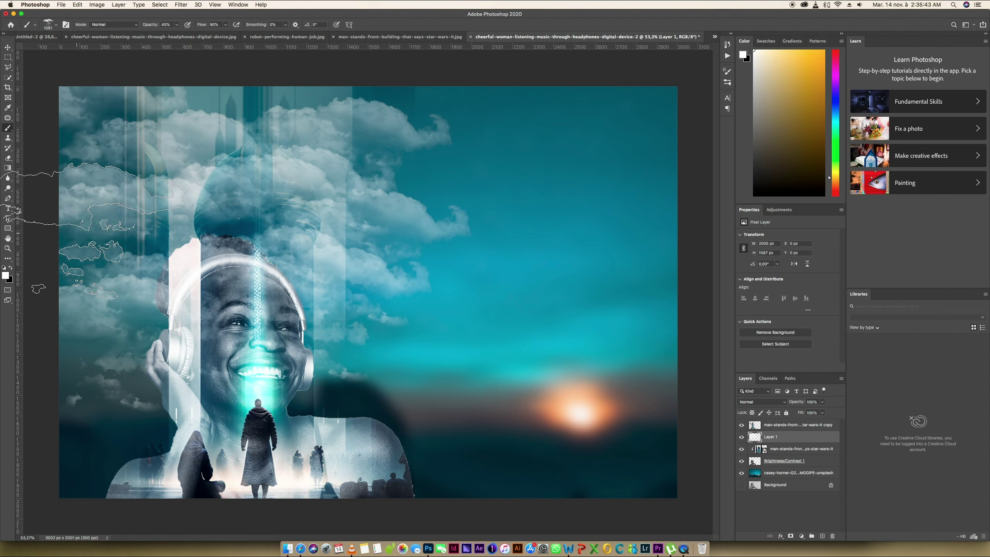
left_click(436, 183)
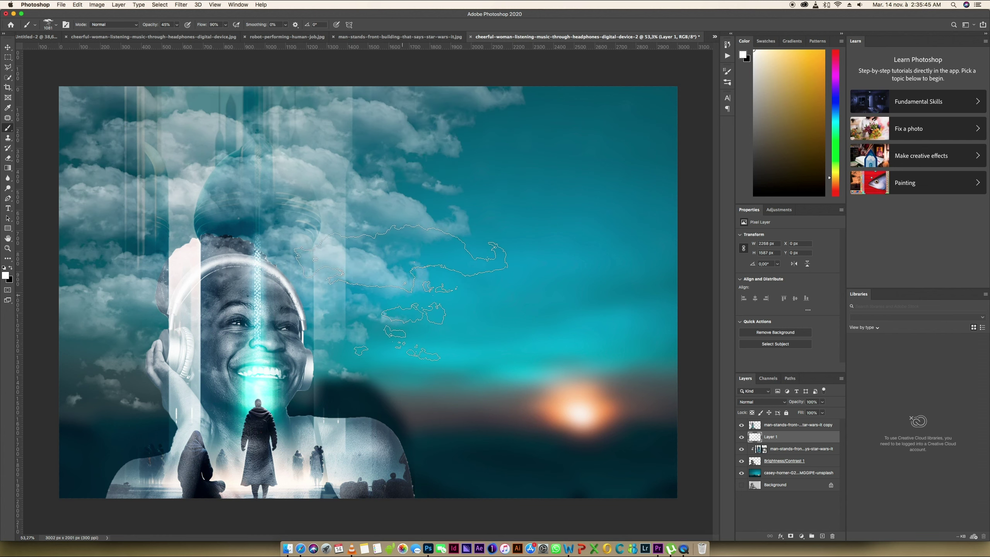
scroll(368, 312, "down", 3)
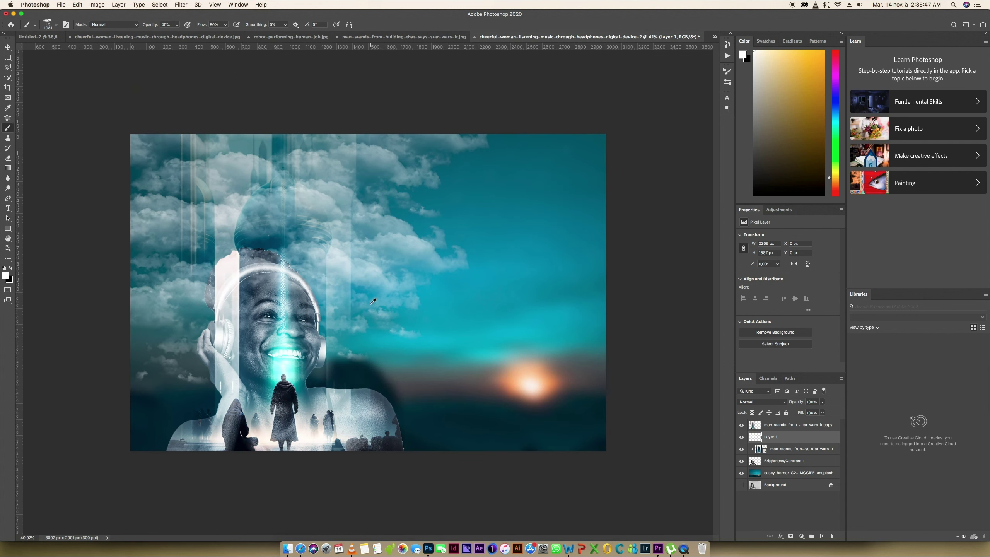
scroll(373, 301, "up", 1)
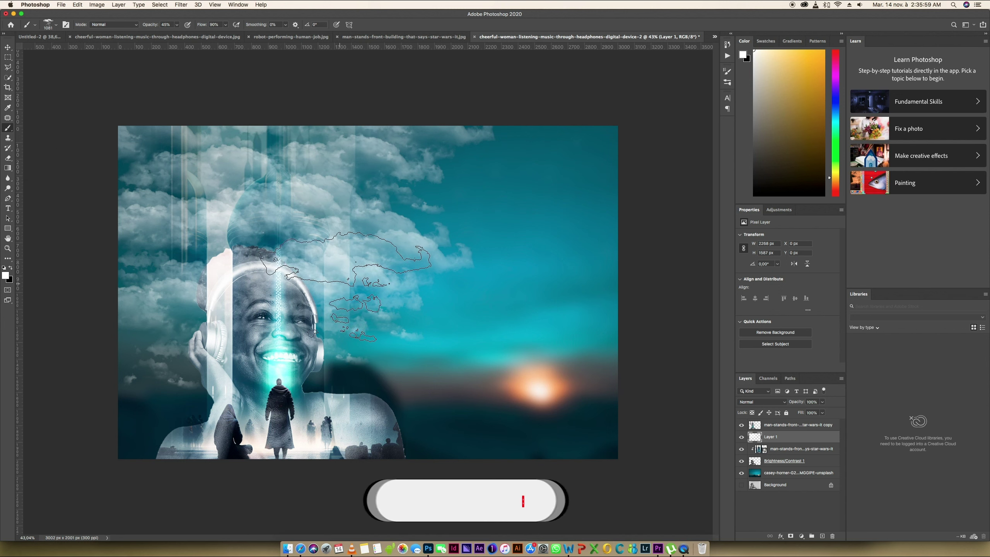
key("alt+bracketleft")
key("alt+bracketleft")
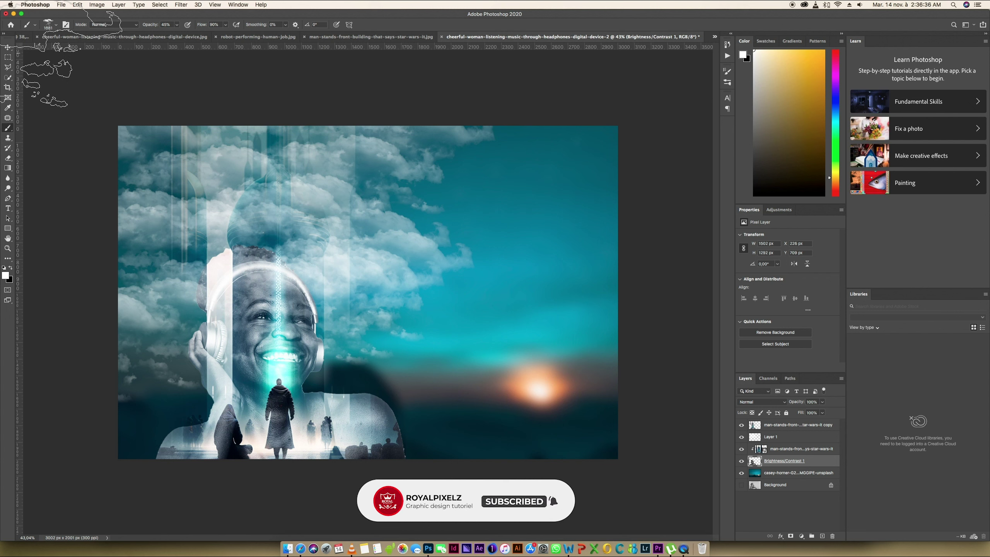
key("Right")
key("Right")
key("Right")
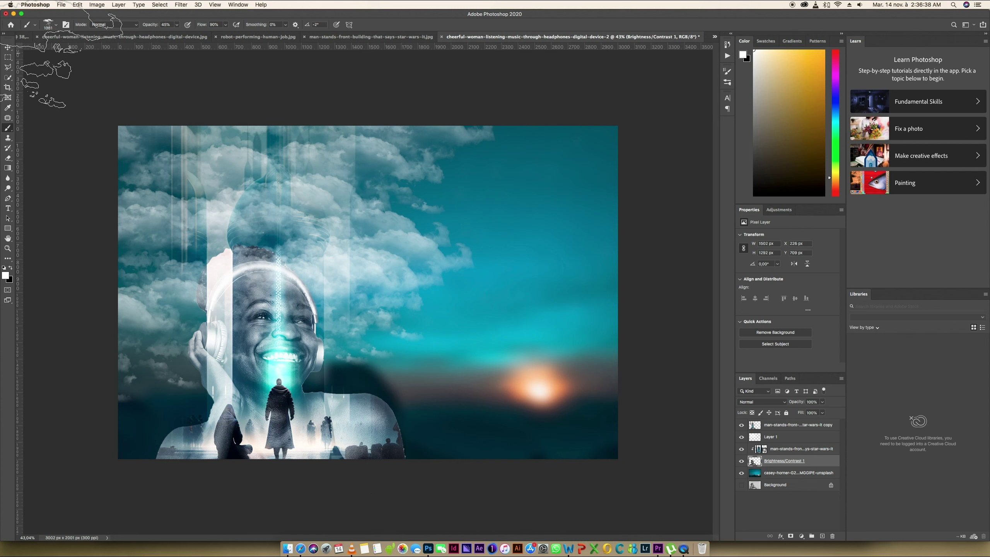